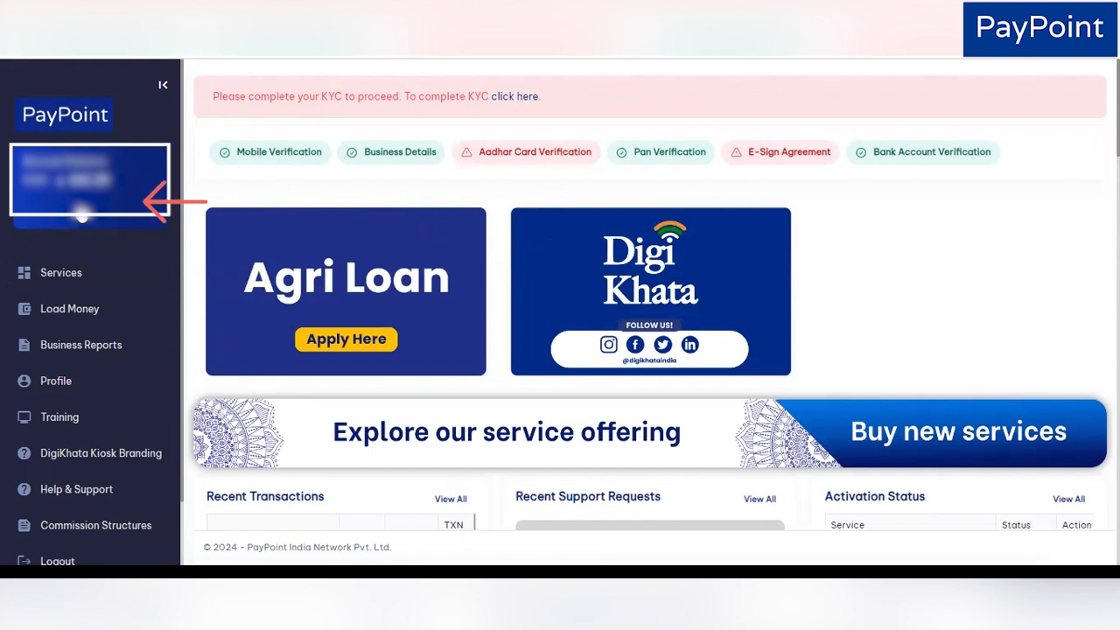
Step: Open the Services page and look through its service categories, from DigiKhata Kiosk and Banking Services down to Insurance
click(75, 274)
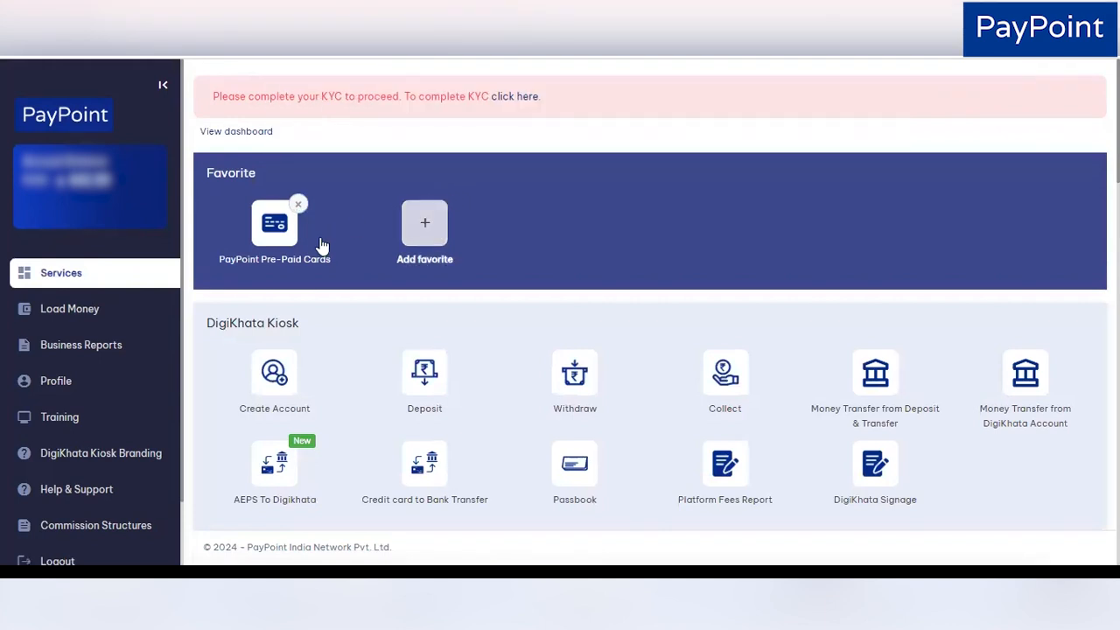
scroll(315, 245, down, 1)
scroll(315, 245, down, 1)
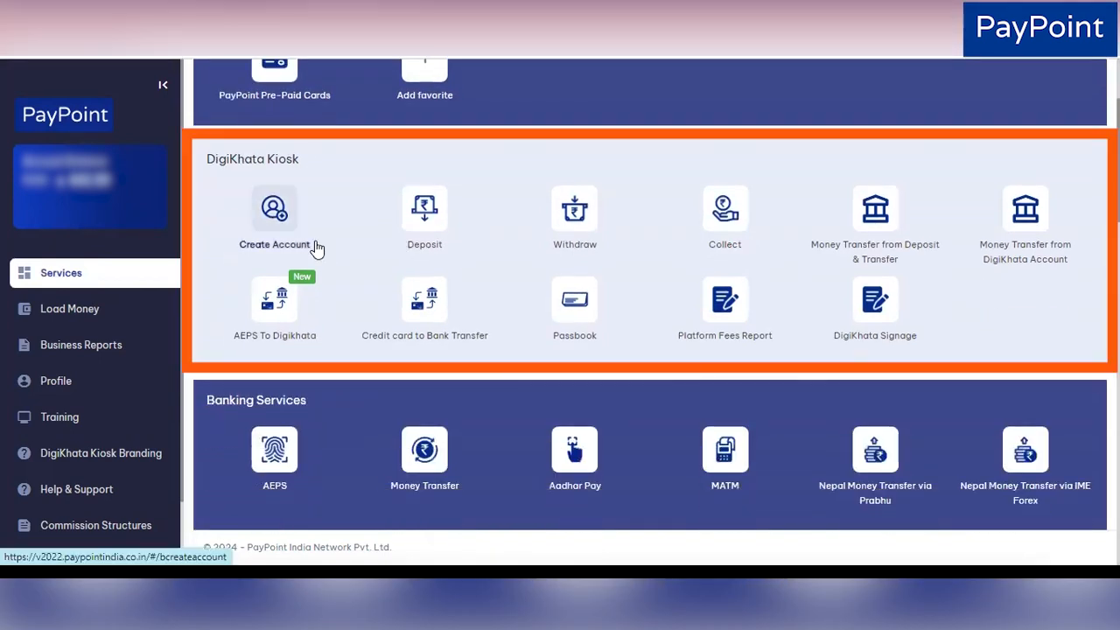
scroll(317, 249, down, 2)
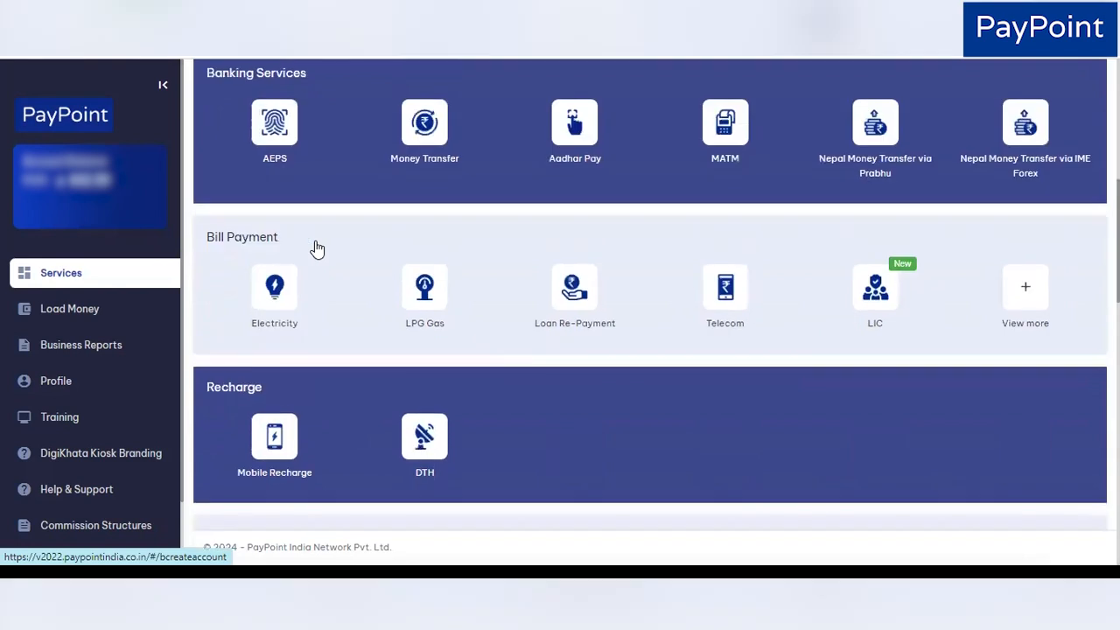
scroll(315, 248, down, 4)
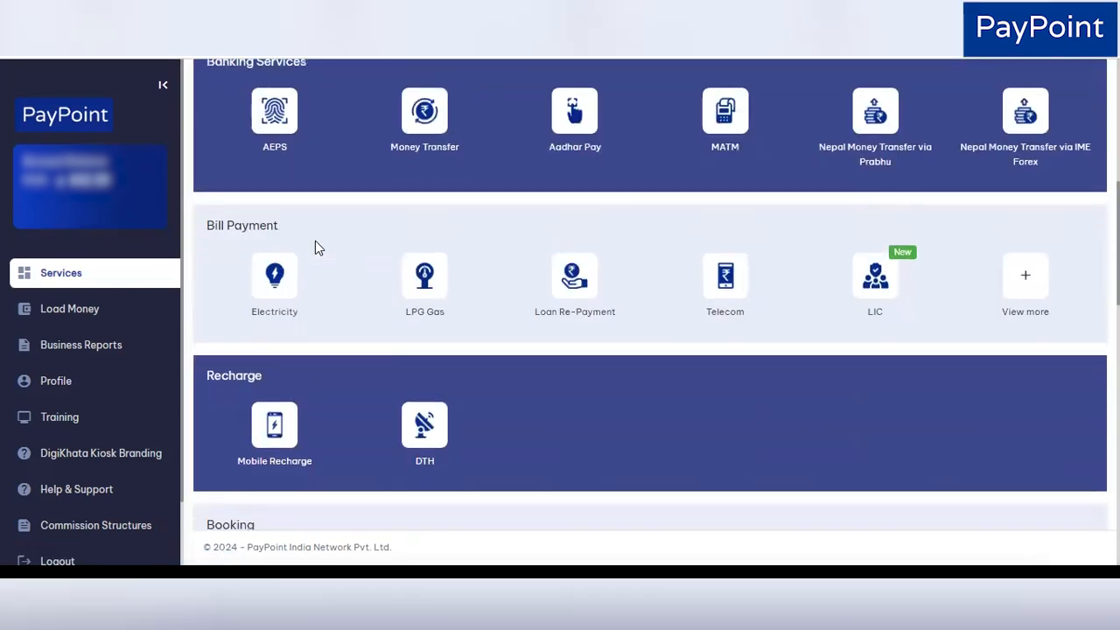
scroll(315, 245, down, 4)
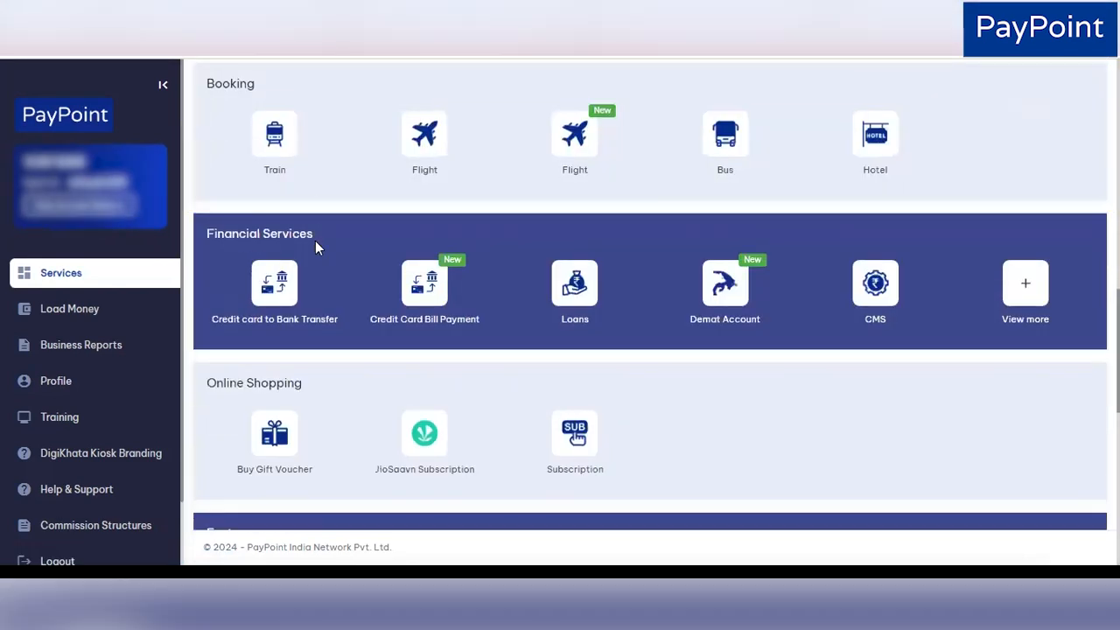
scroll(340, 230, down, 2)
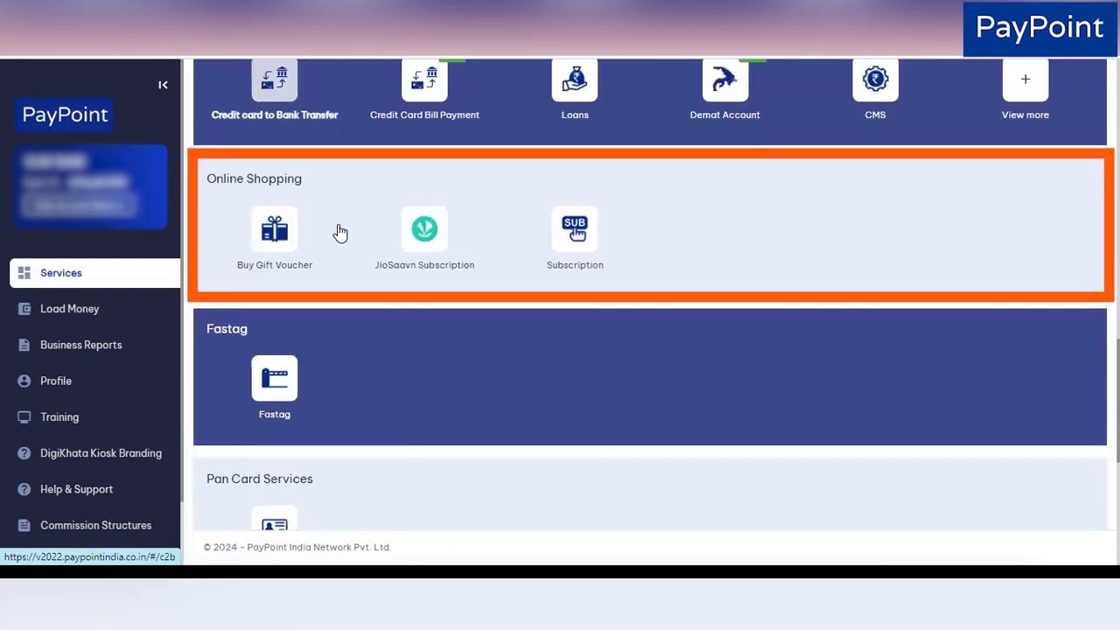
scroll(341, 232, down, 2)
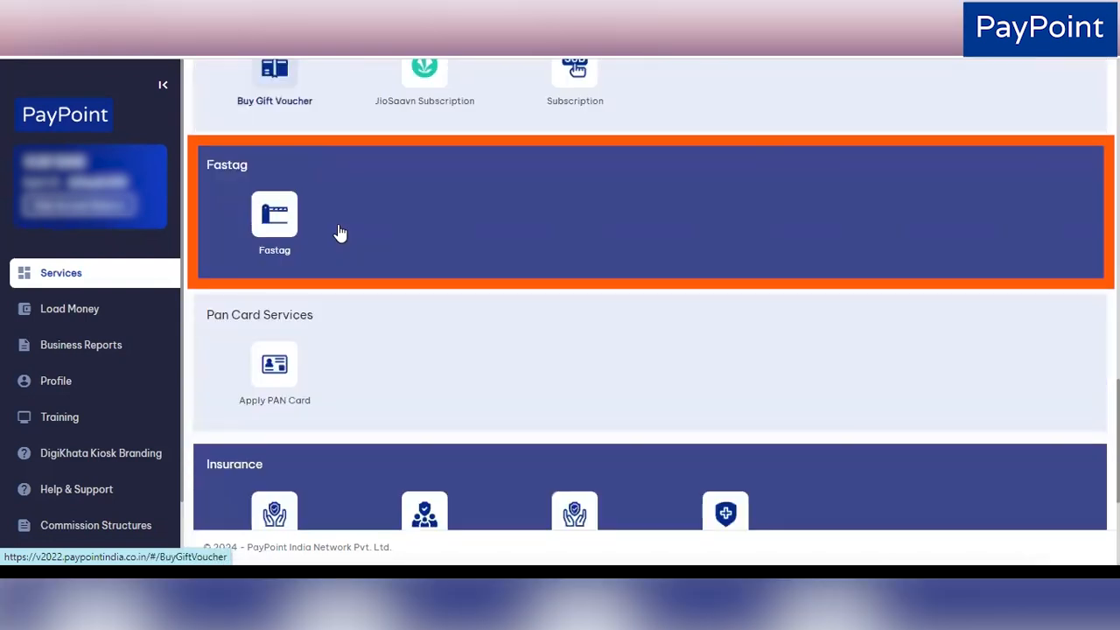
scroll(341, 232, down, 3)
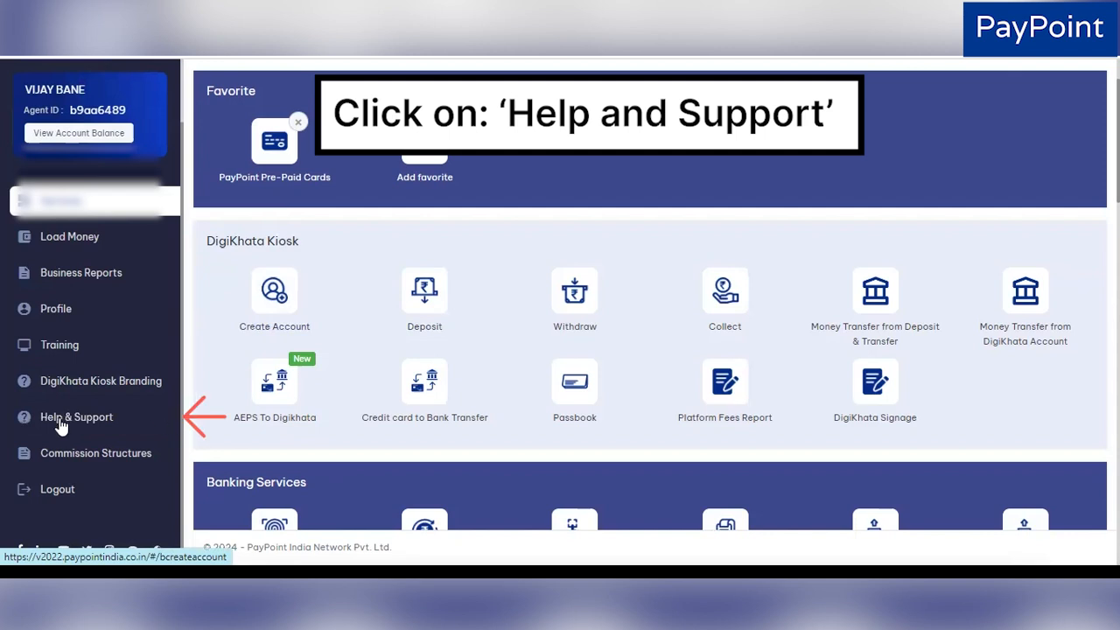
Step: View the PayPoint Bank List in Help & Support and show the account balance
click(61, 424)
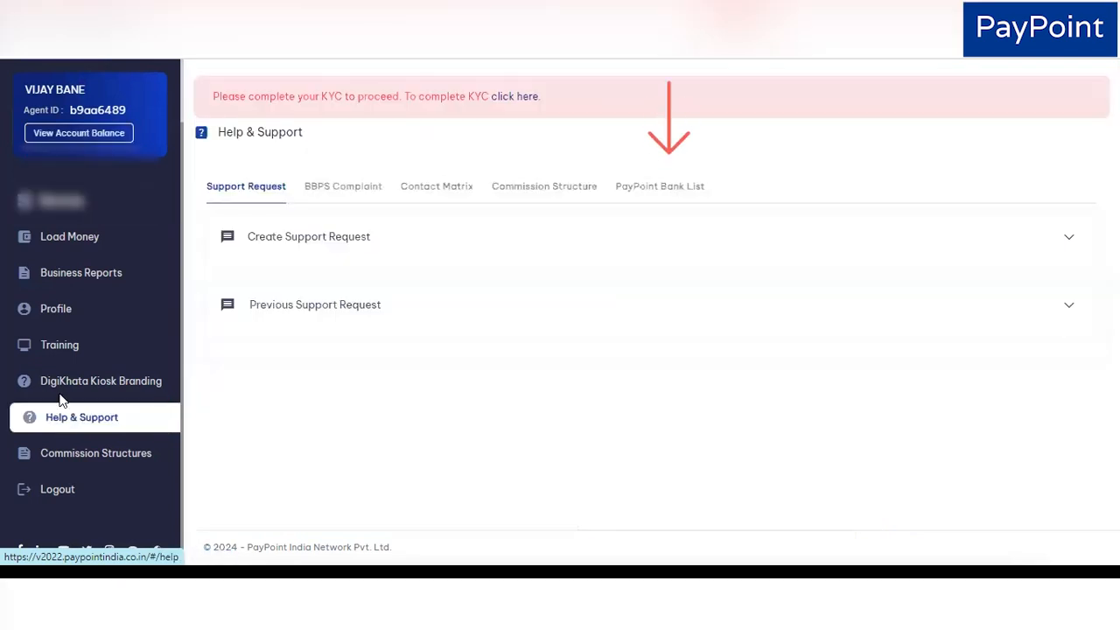
click(636, 201)
scroll(635, 202, down, 1)
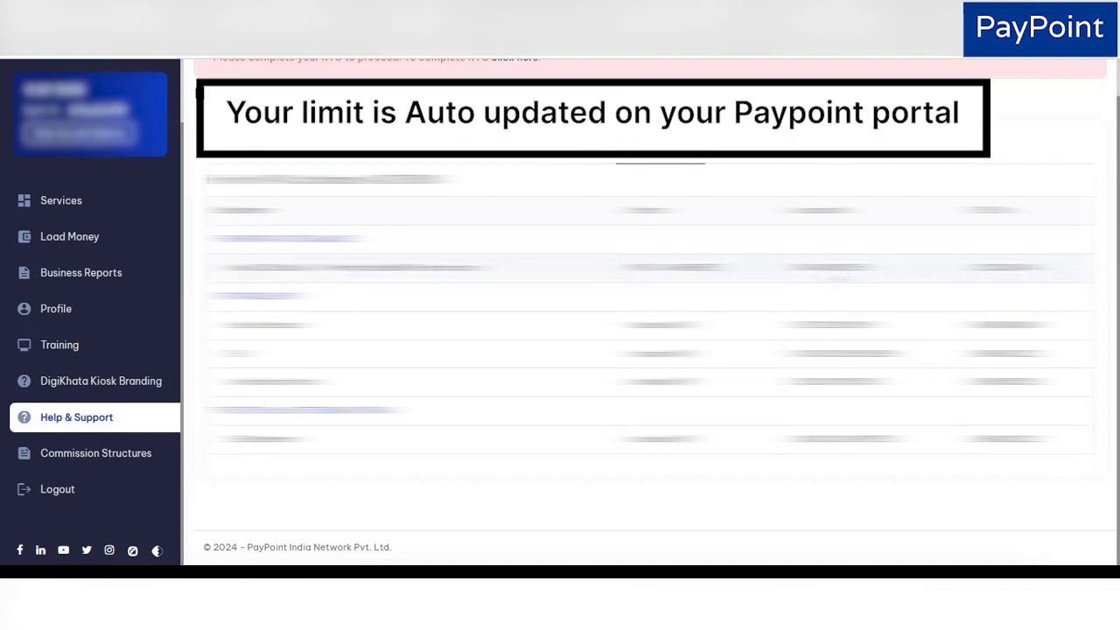
click(80, 148)
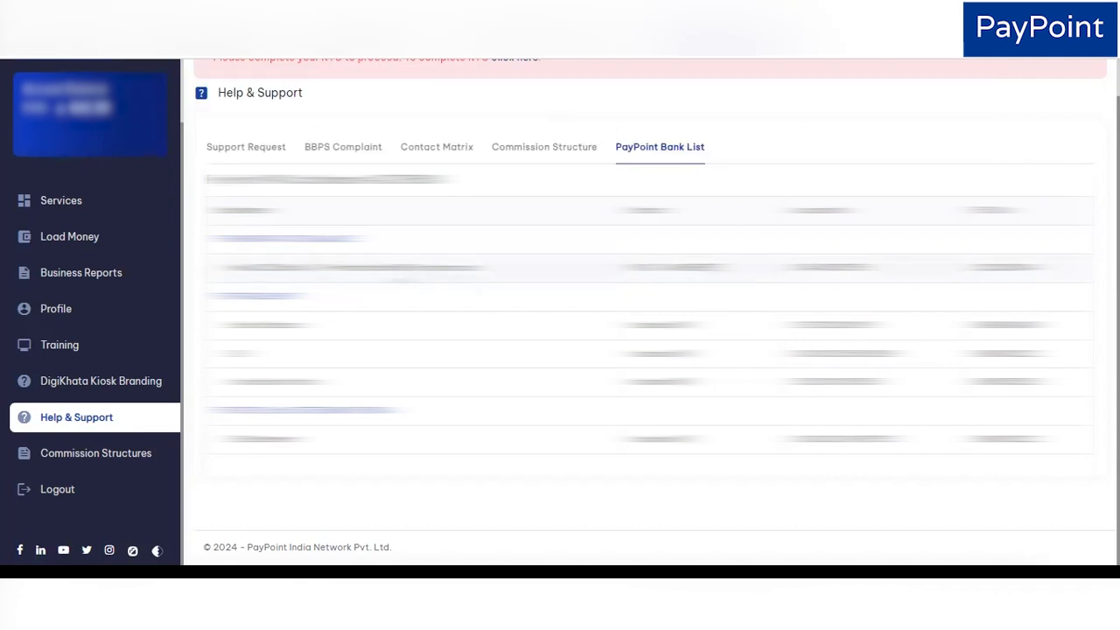
double_click(396, 269)
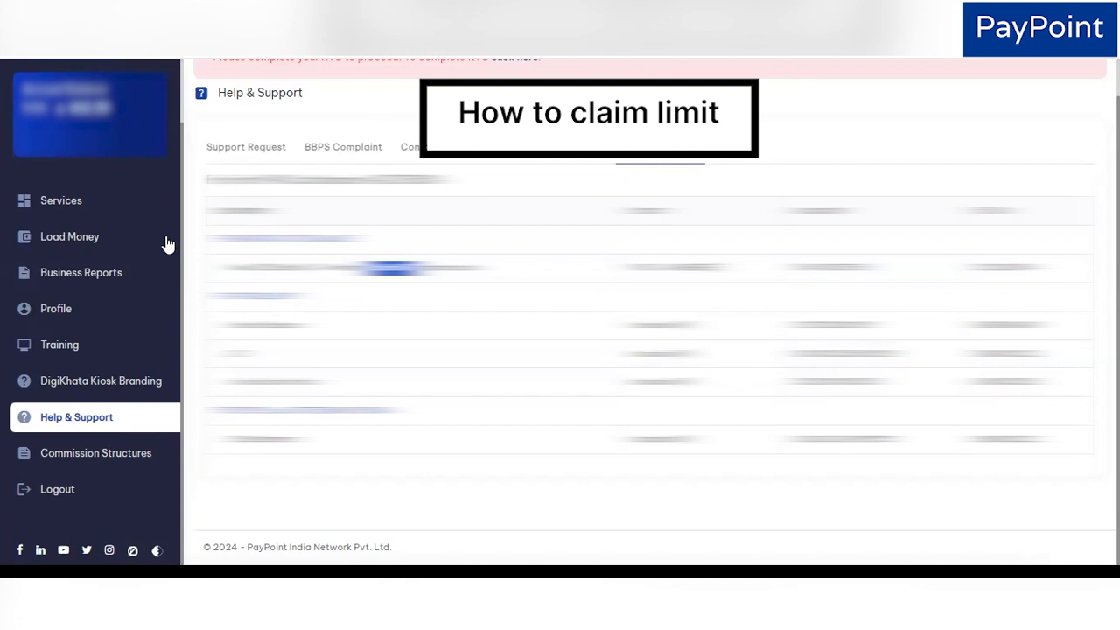
Step: Expand Cash deposit at Bank in Load Money, check the State Bank of India details, and select ICICI Bank as the deposit account
click(57, 242)
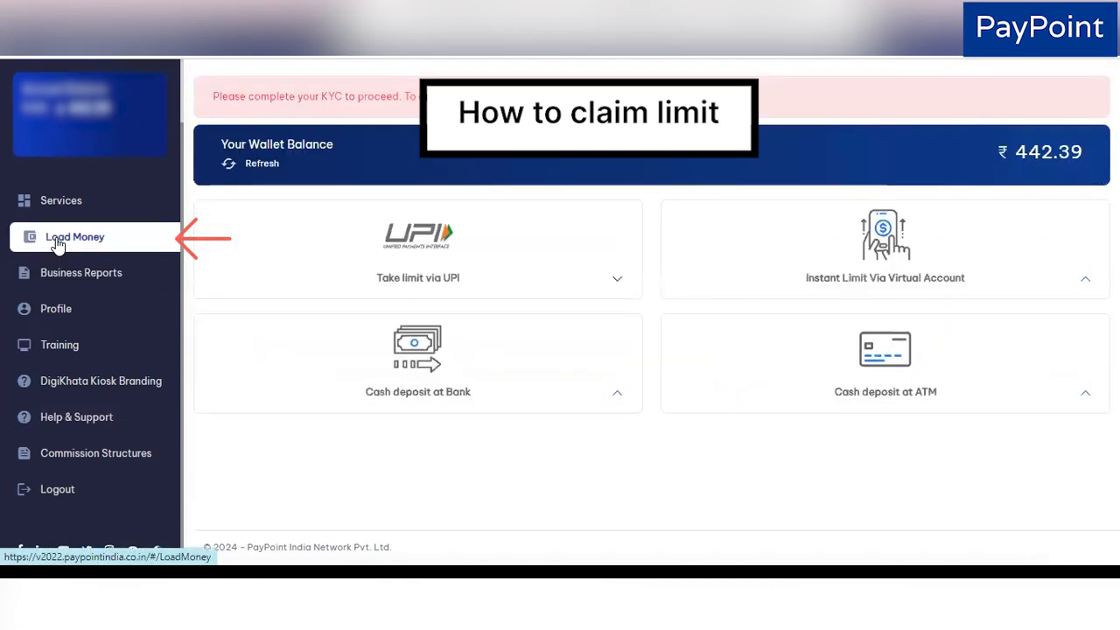
click(614, 399)
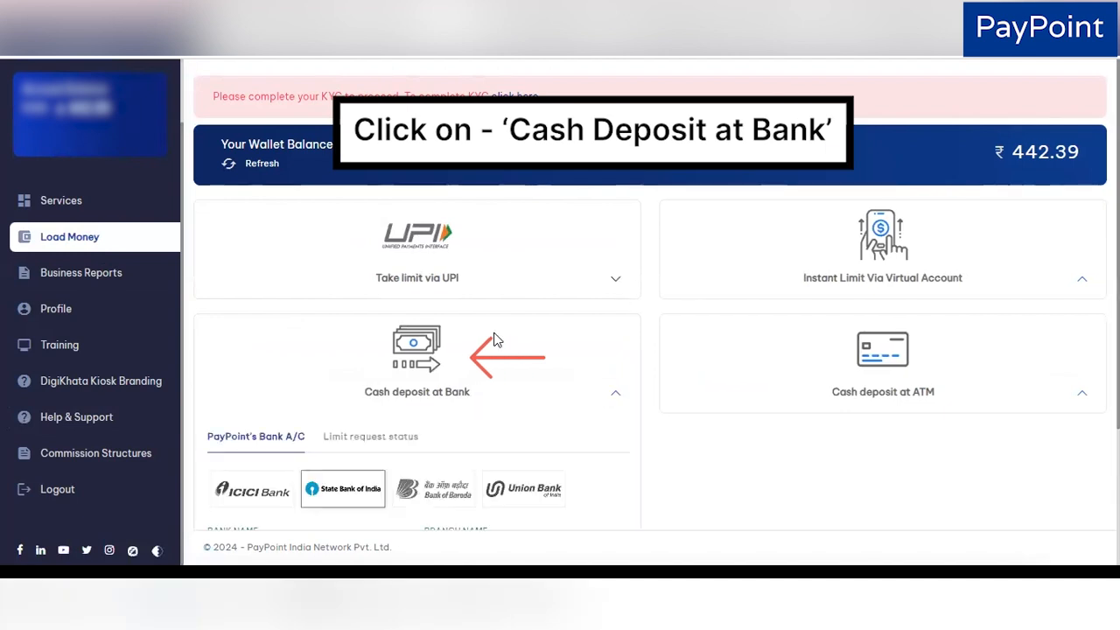
scroll(494, 340, down, 2)
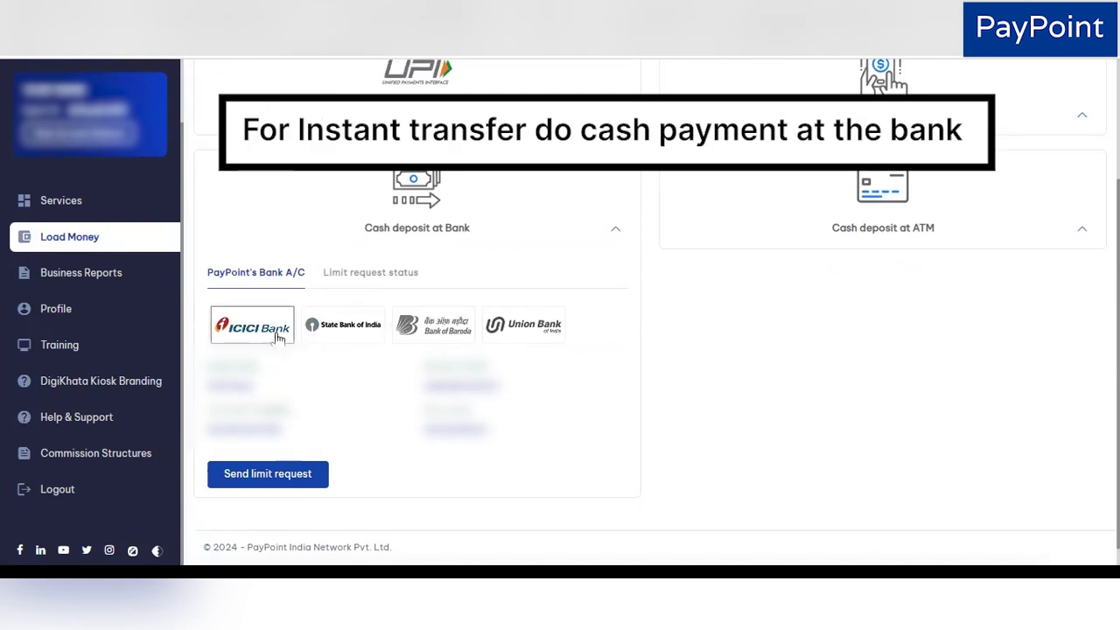
click(336, 333)
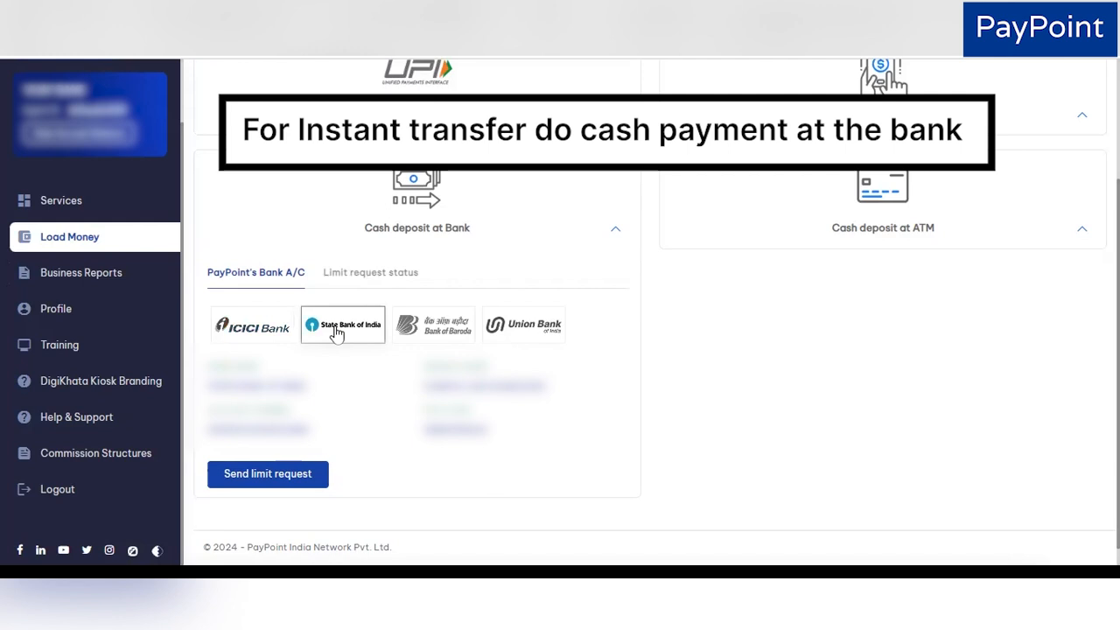
click(263, 328)
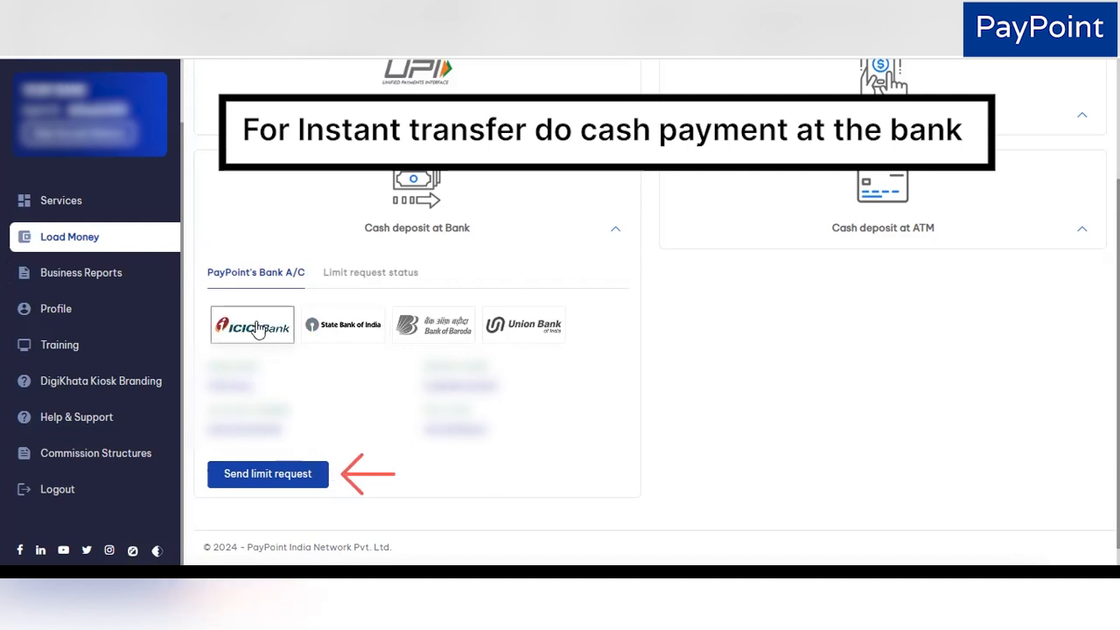
Step: Open a limit request for the ICICI Bank account and examine the fields required when the mode of transfer is Cash
click(261, 475)
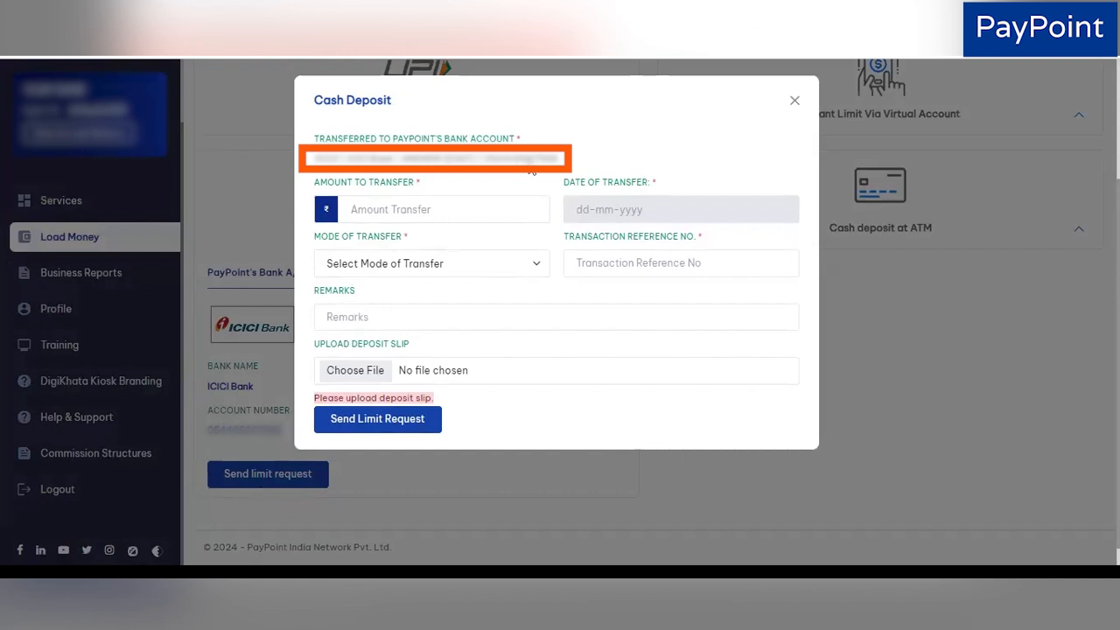
click(422, 210)
click(606, 210)
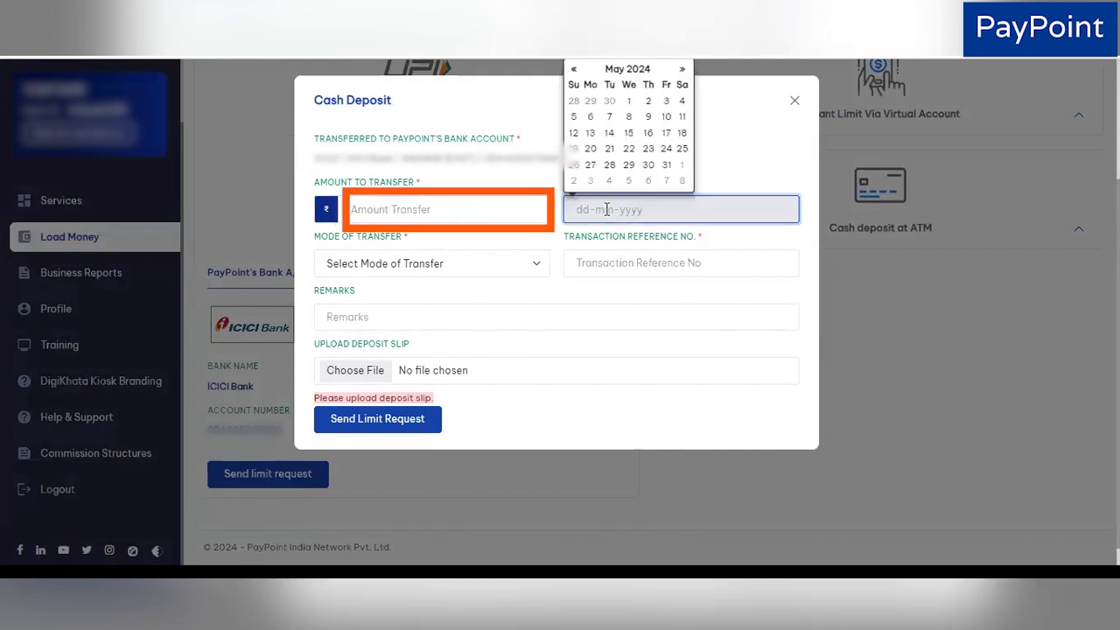
click(444, 265)
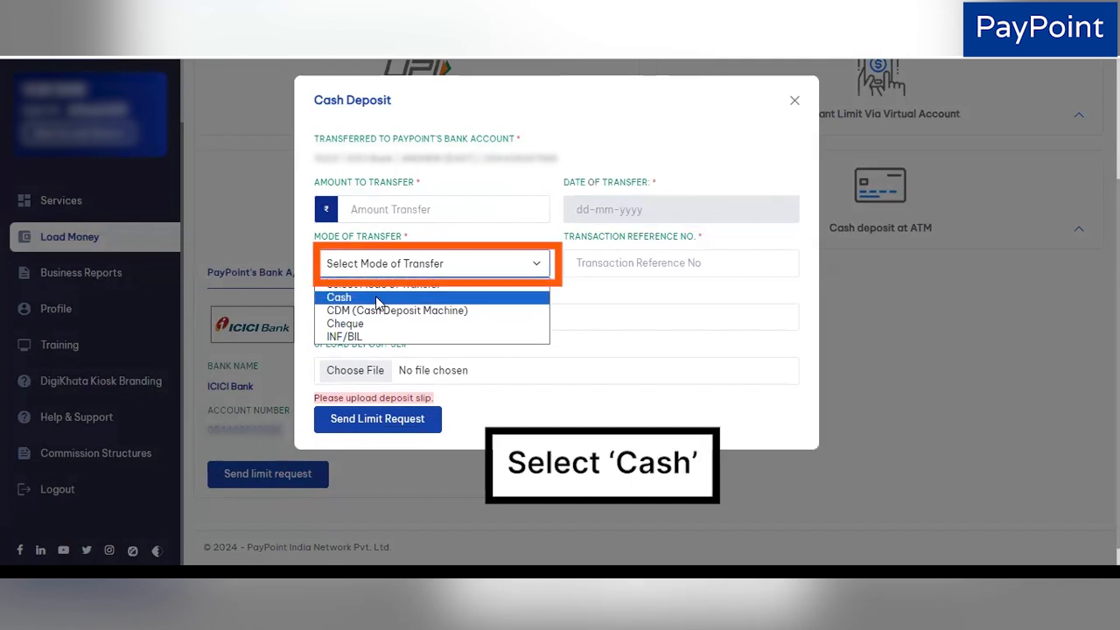
click(378, 299)
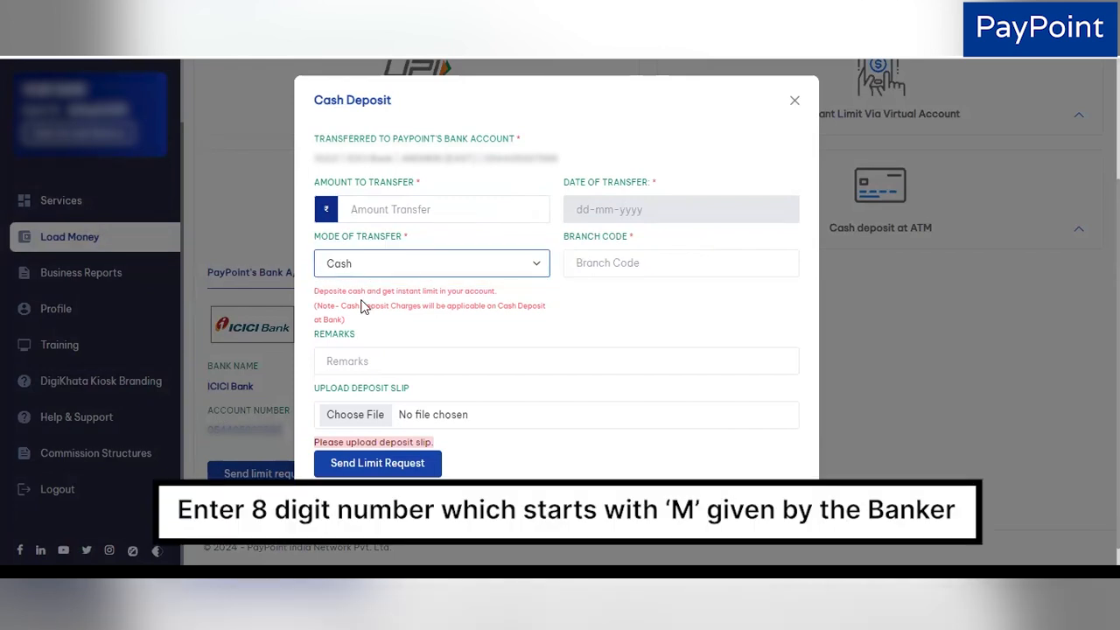
click(370, 354)
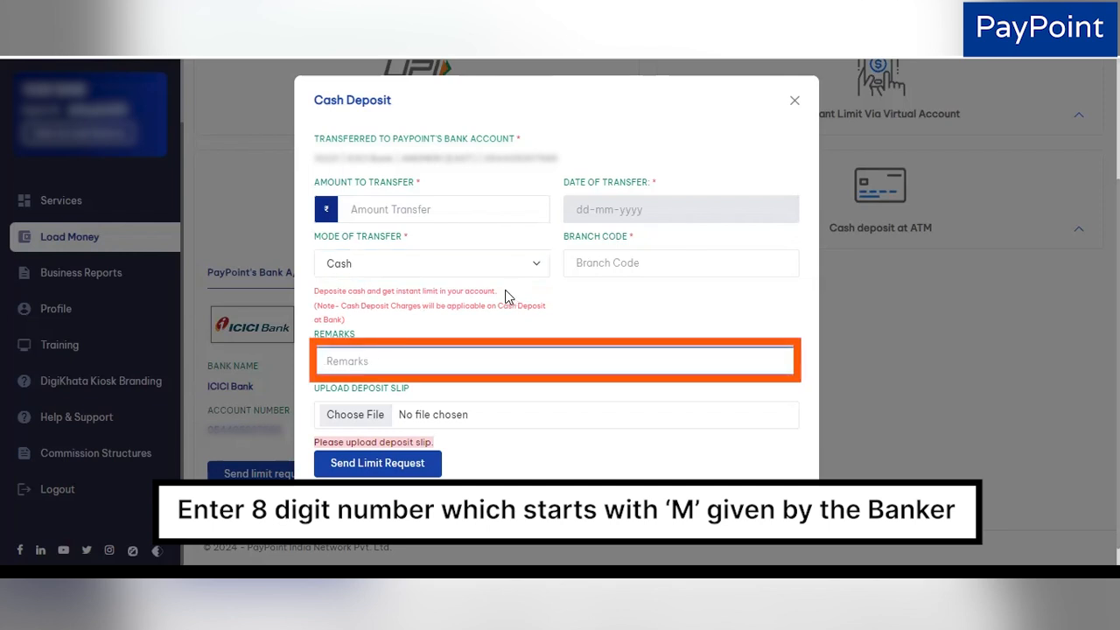
click(631, 262)
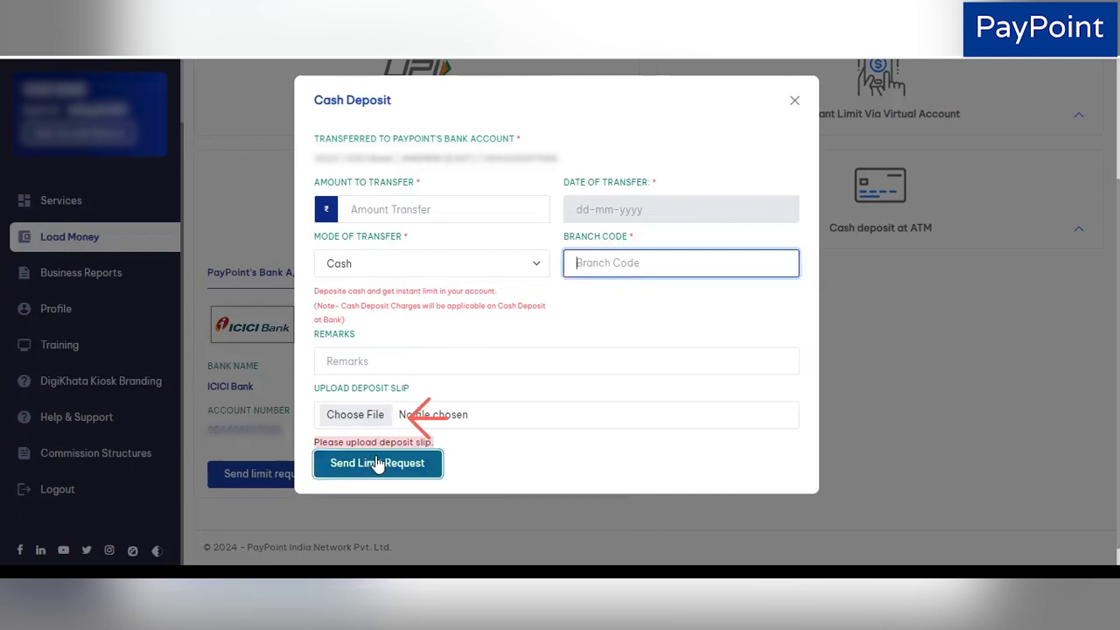
Step: Switch the mode of transfer to CDM (Cash Deposit Machine) and examine the transaction reference number field
click(448, 255)
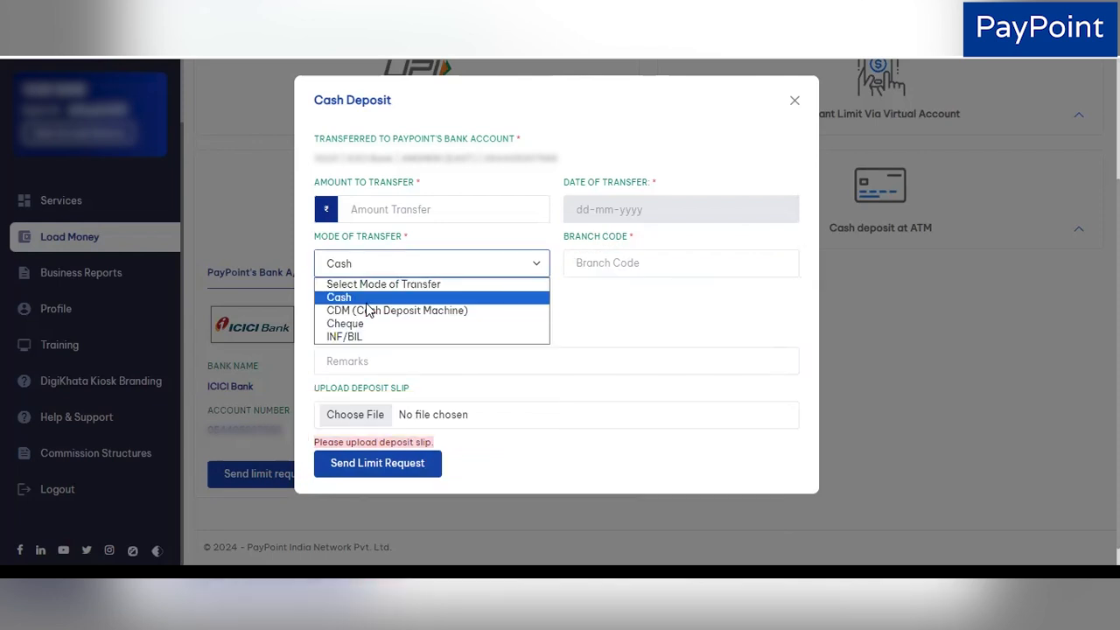
click(368, 311)
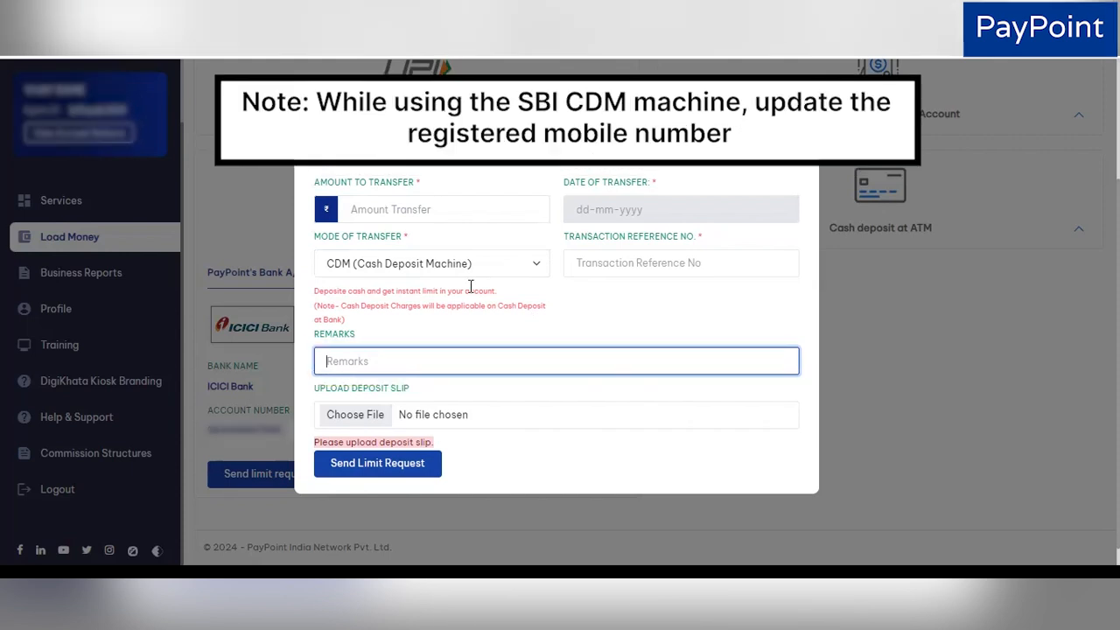
click(617, 262)
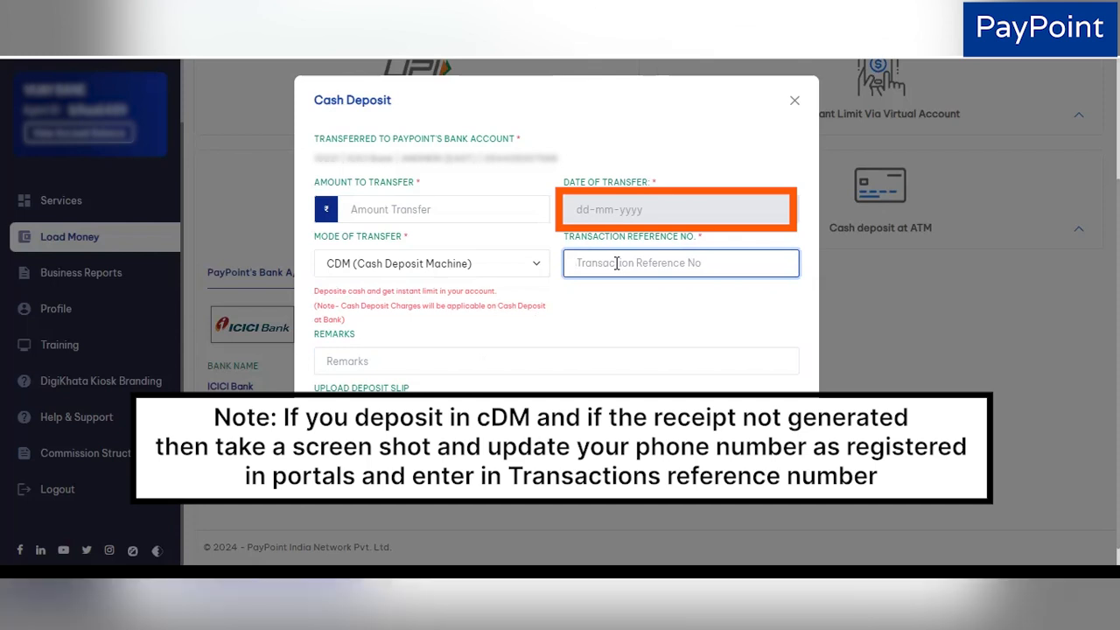
Step: Switch the mode of transfer to Cheque and to INF/BIL, examining the request fields each one requires
click(411, 264)
click(399, 325)
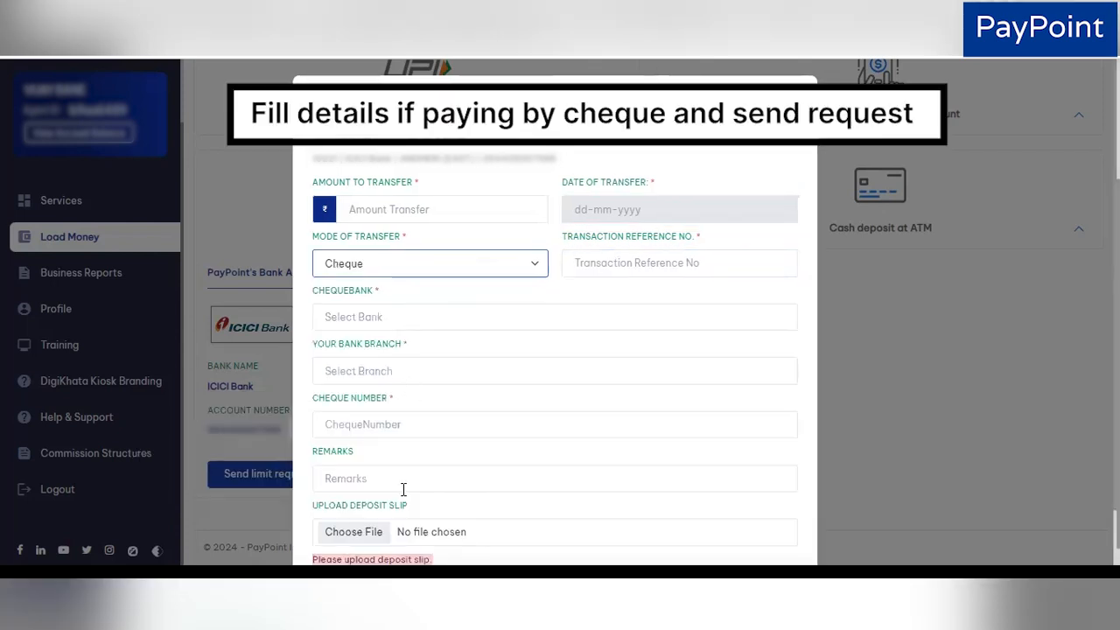
click(418, 268)
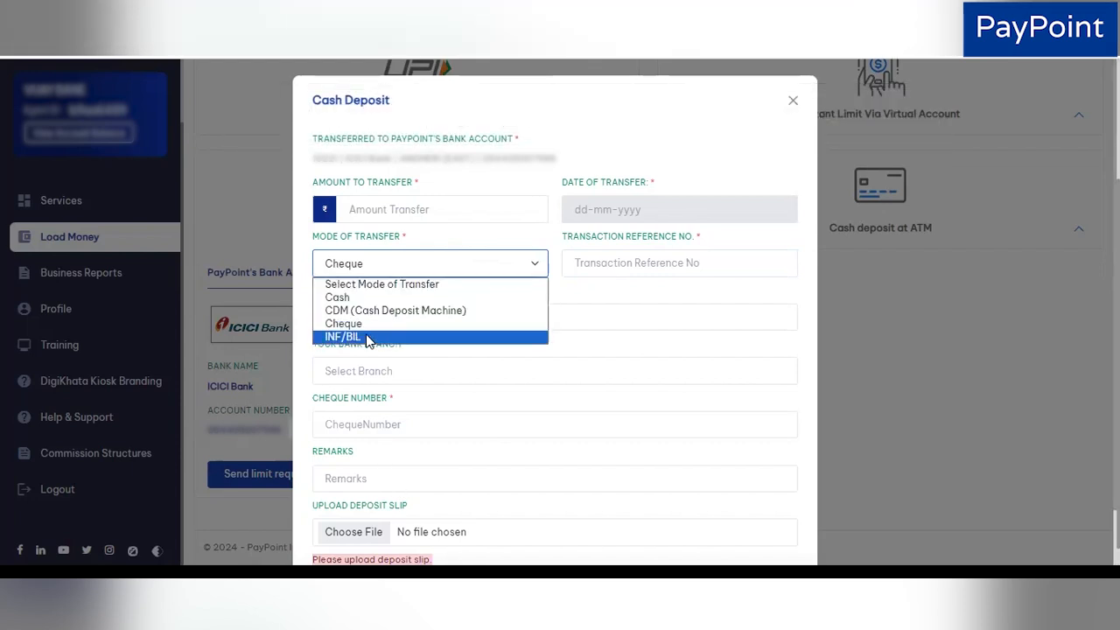
click(368, 336)
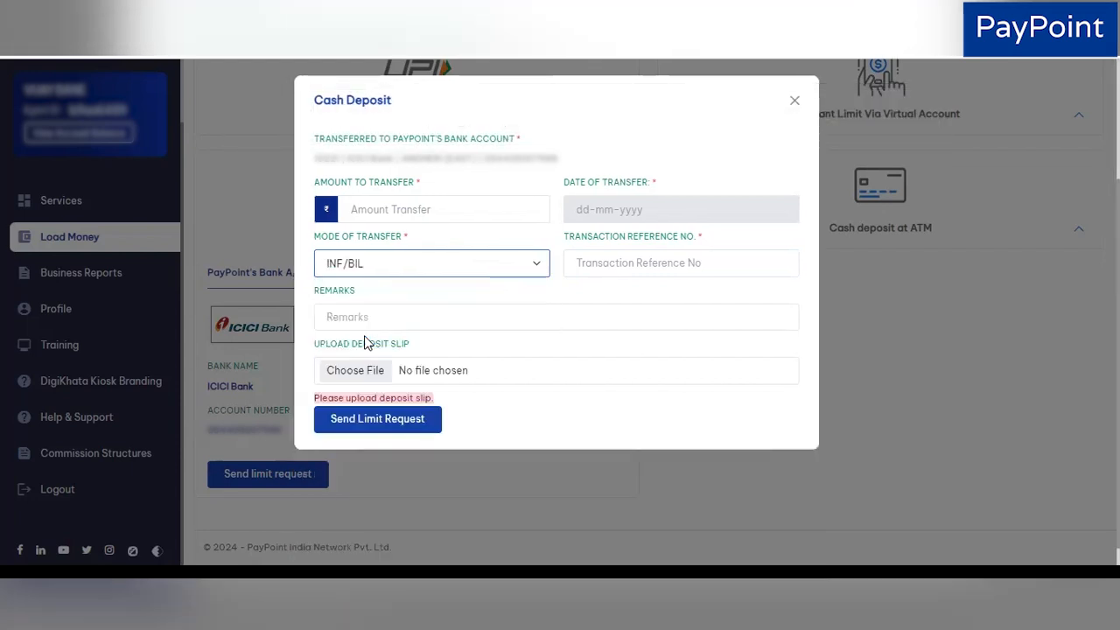
click(432, 265)
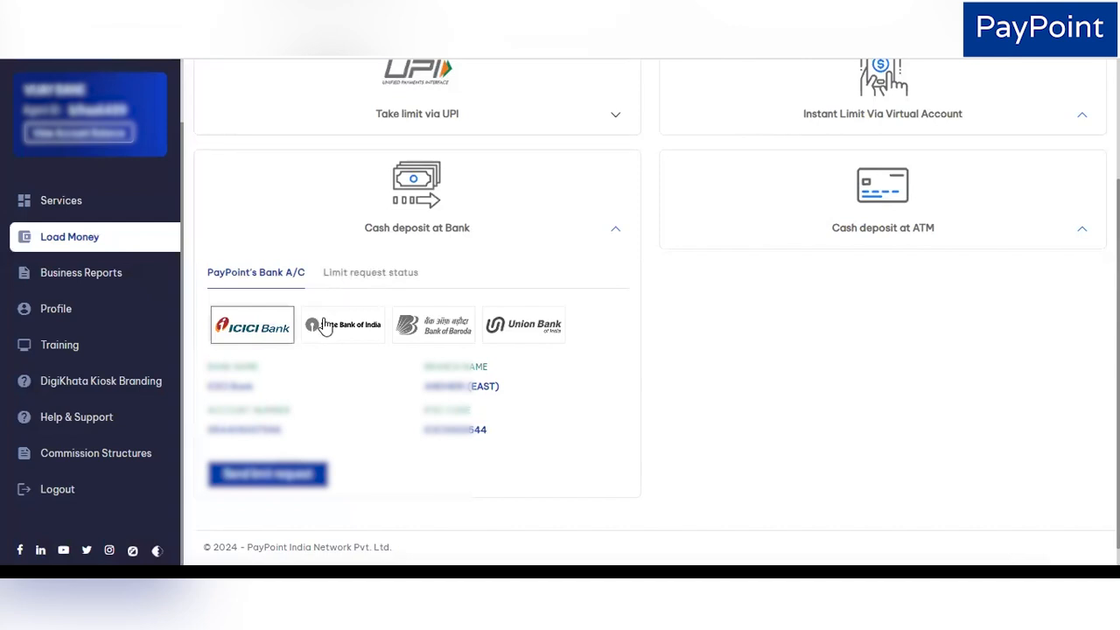
Step: Check the limit request status for bank cash deposits and the Offline Limit Requests report in Business Reports
click(363, 275)
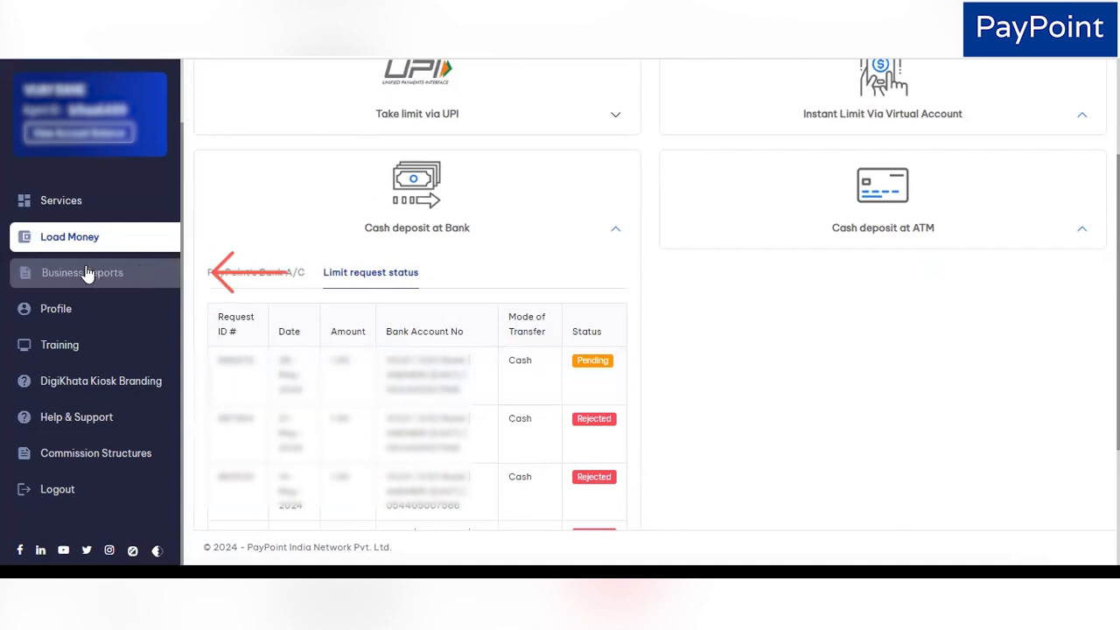
click(63, 278)
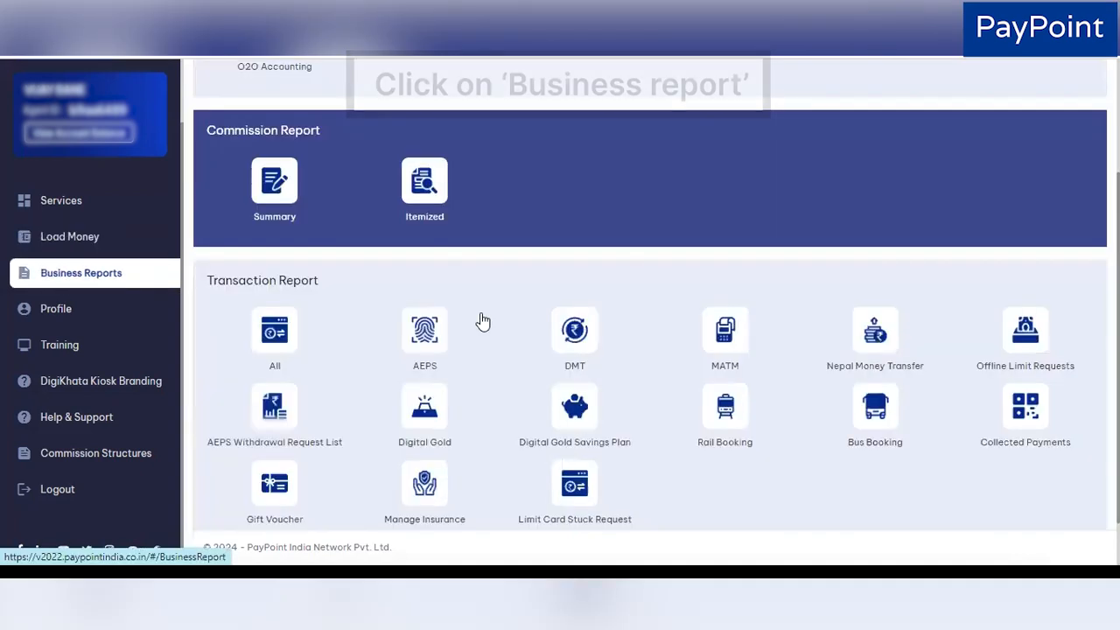
click(1015, 360)
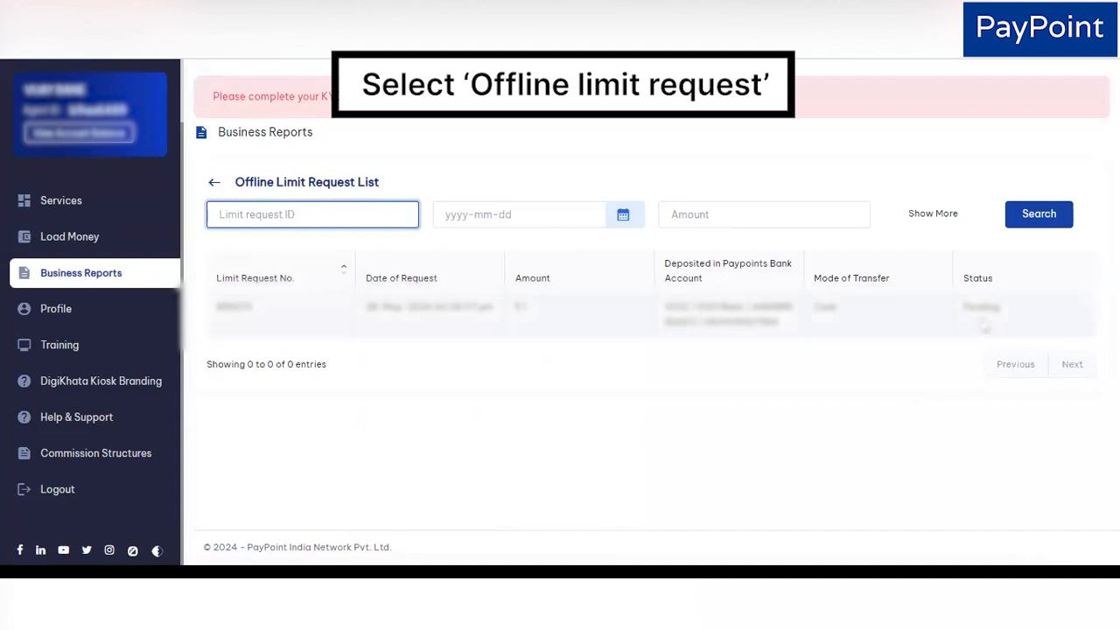
Step: Return to Load Money and view the limit request status under Cash deposit at Bank
click(70, 239)
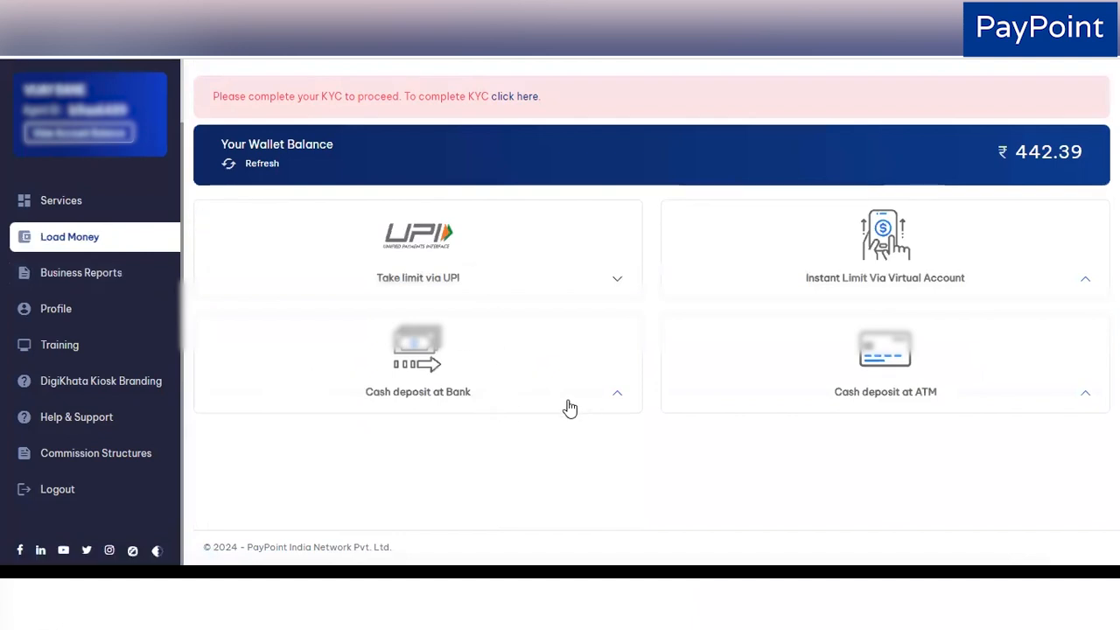
click(569, 409)
click(370, 435)
scroll(560, 350, down, 1)
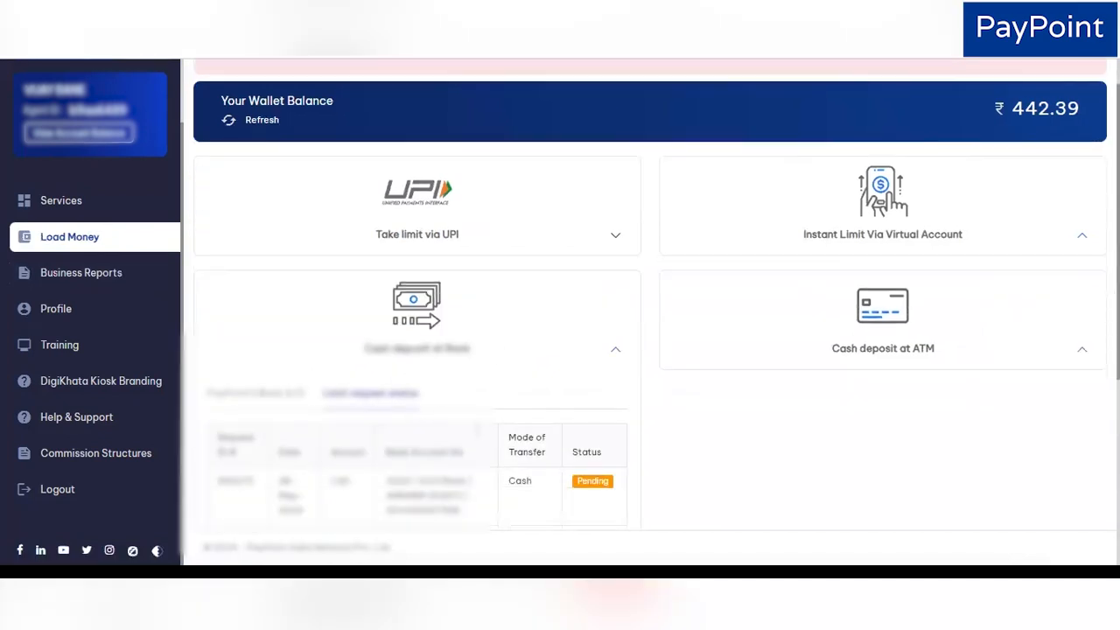
Step: Check the limit request statuses for bank cash deposits and the date filter of the Offline Limit Requests report in Business Reports
scroll(576, 432, down, 2)
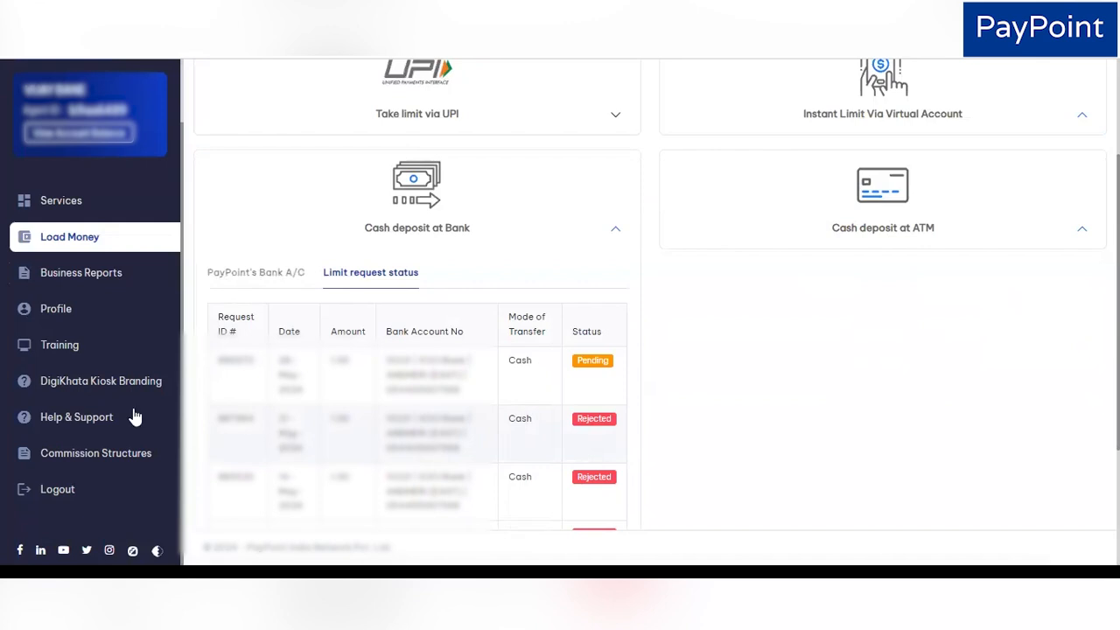
click(132, 277)
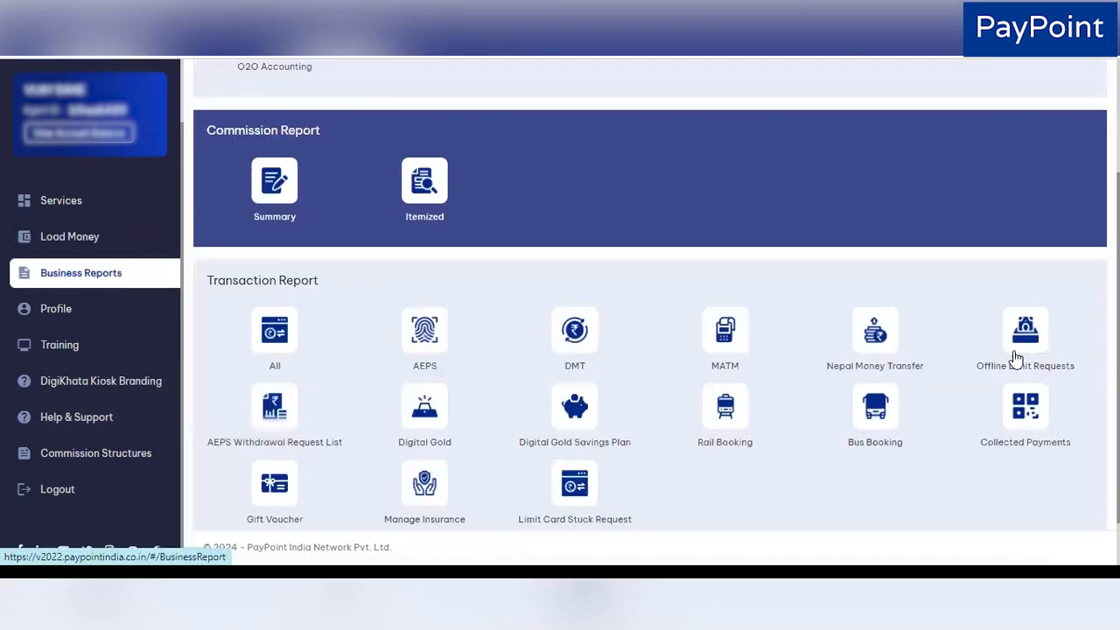
click(1020, 329)
click(616, 228)
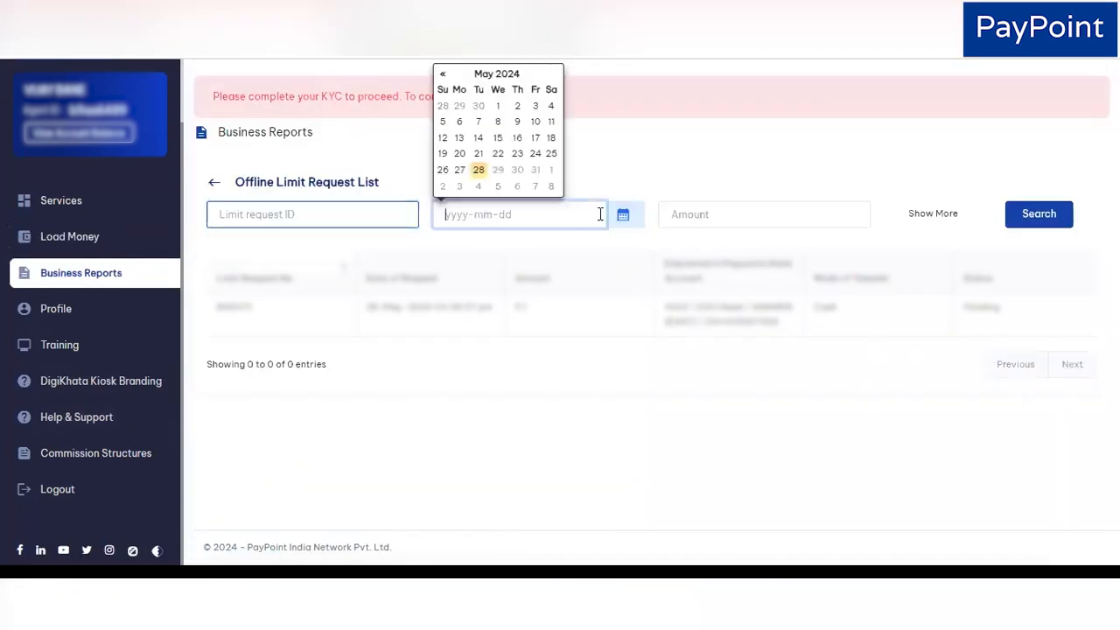
click(477, 156)
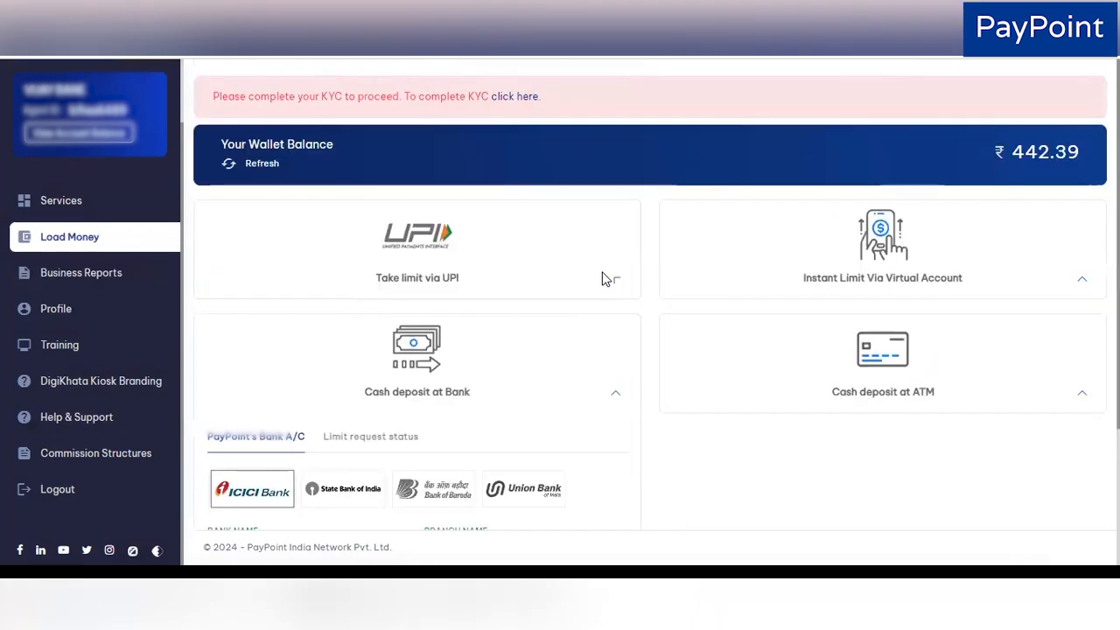
Step: Expand Take limit via UPI in Load Money and examine the VPA field for adding a new UPI Id
click(602, 278)
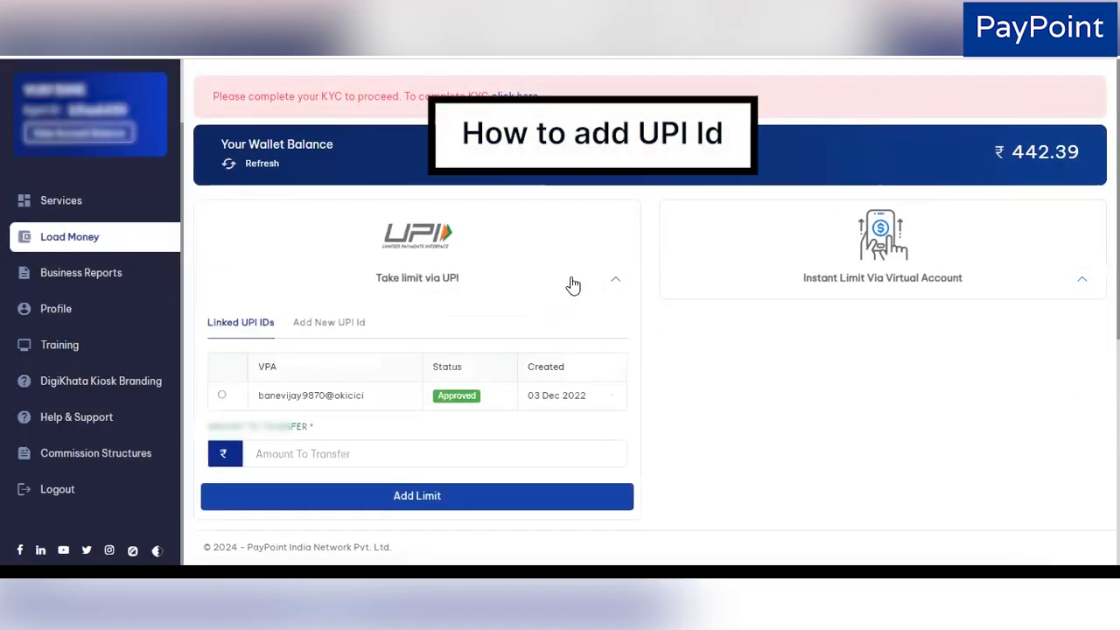
click(329, 322)
click(286, 371)
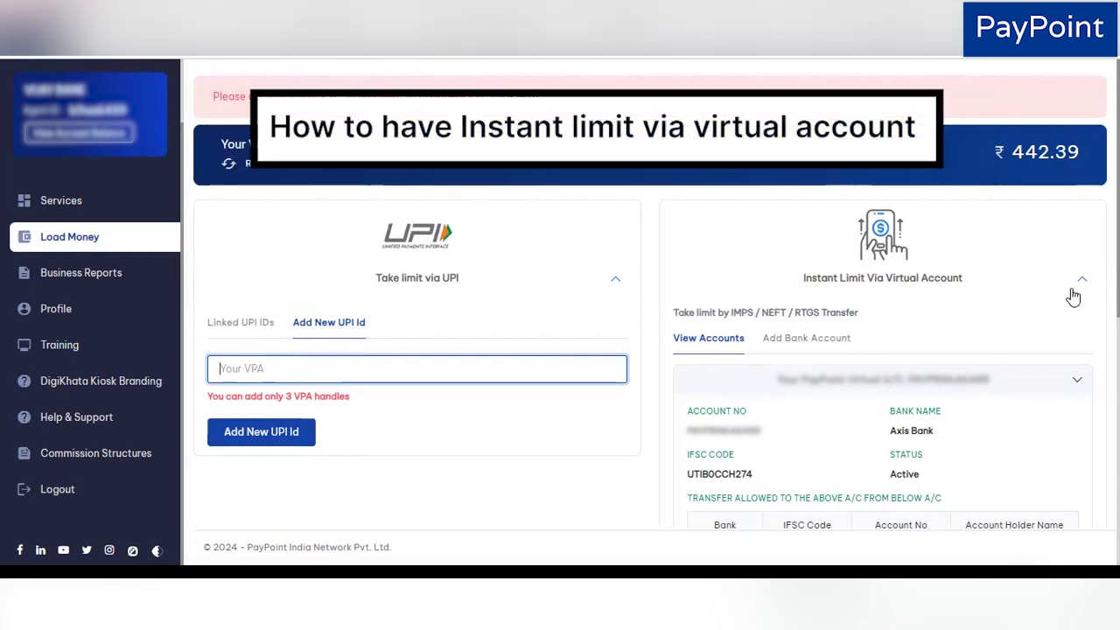
Step: Expand Instant Limit Via Virtual Account and view the PayPoint virtual account details
click(1082, 287)
click(1082, 287)
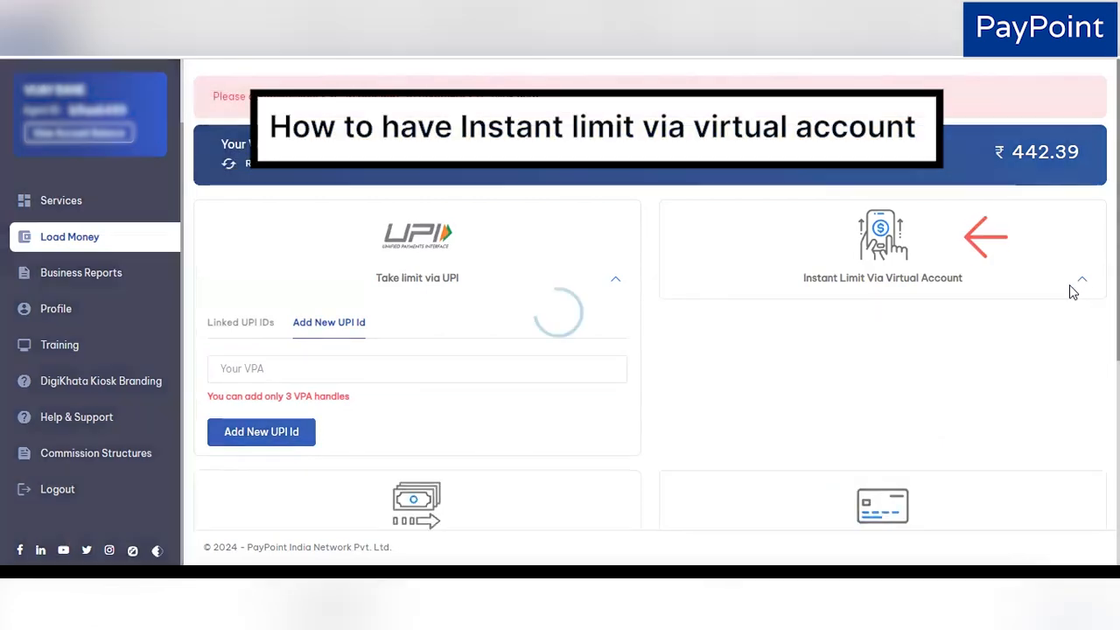
scroll(1017, 262, down, 2)
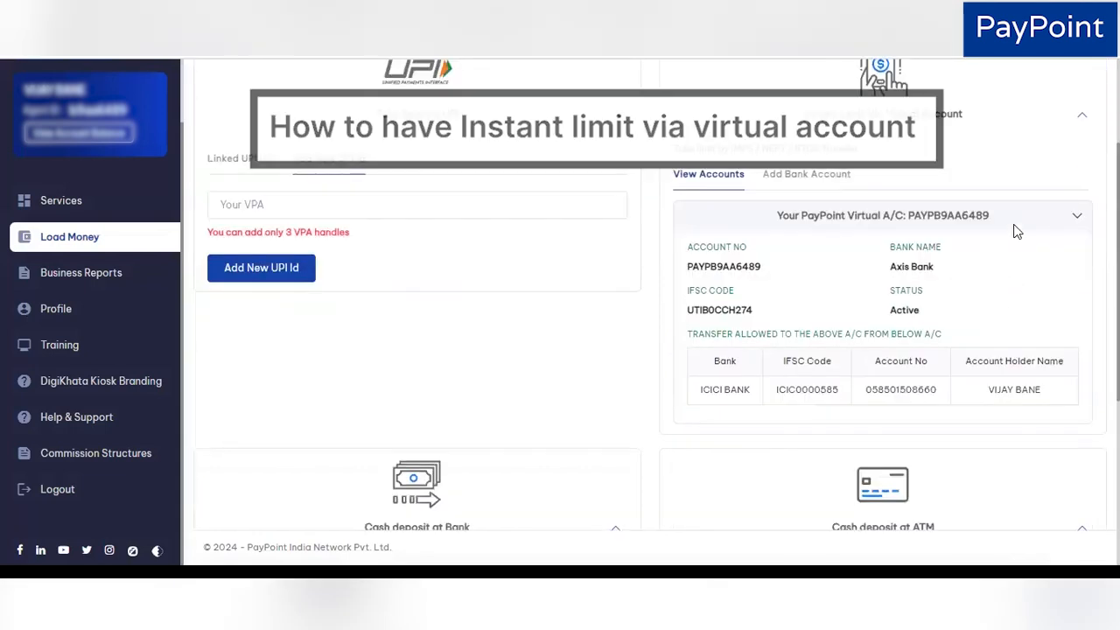
Step: Examine the Add Bank Account form's bank, IFSC code, account type and account number fields, and check the account balance
click(819, 180)
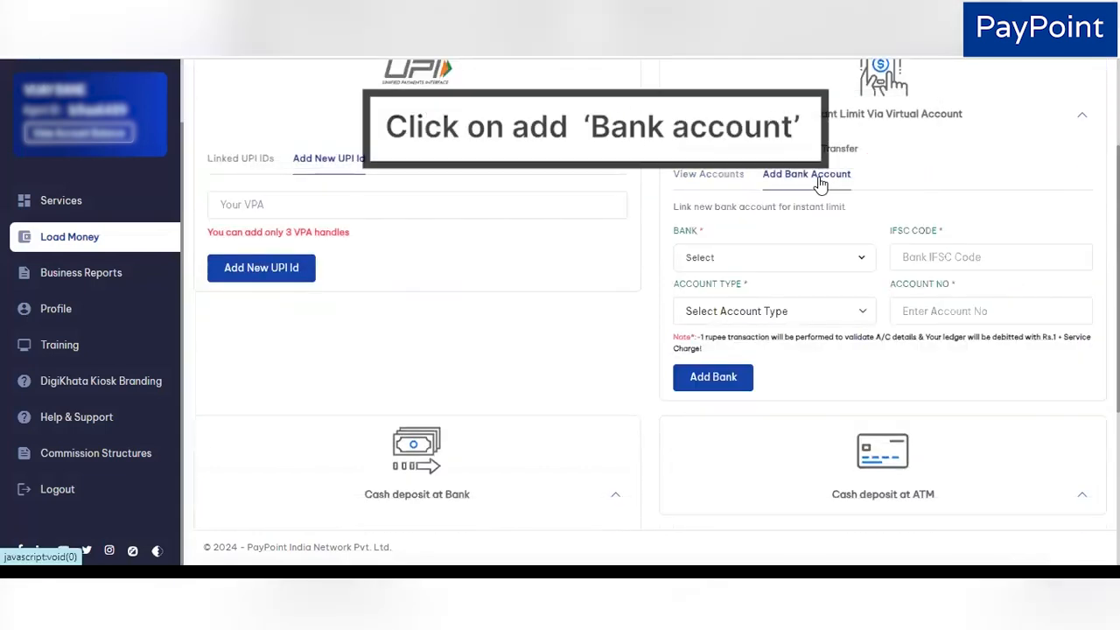
click(731, 256)
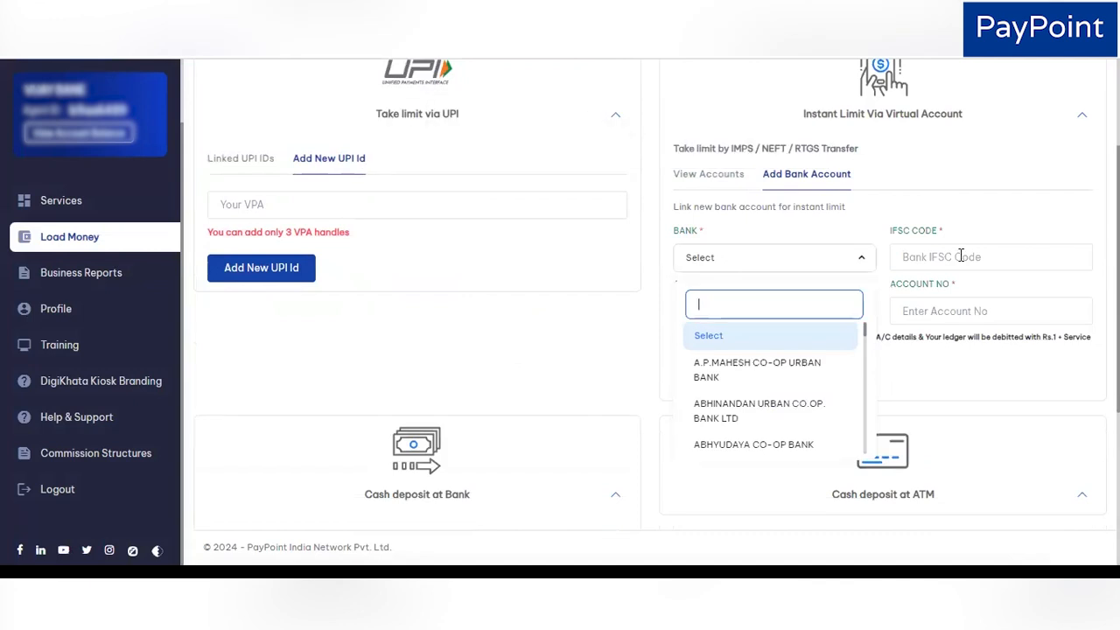
click(955, 256)
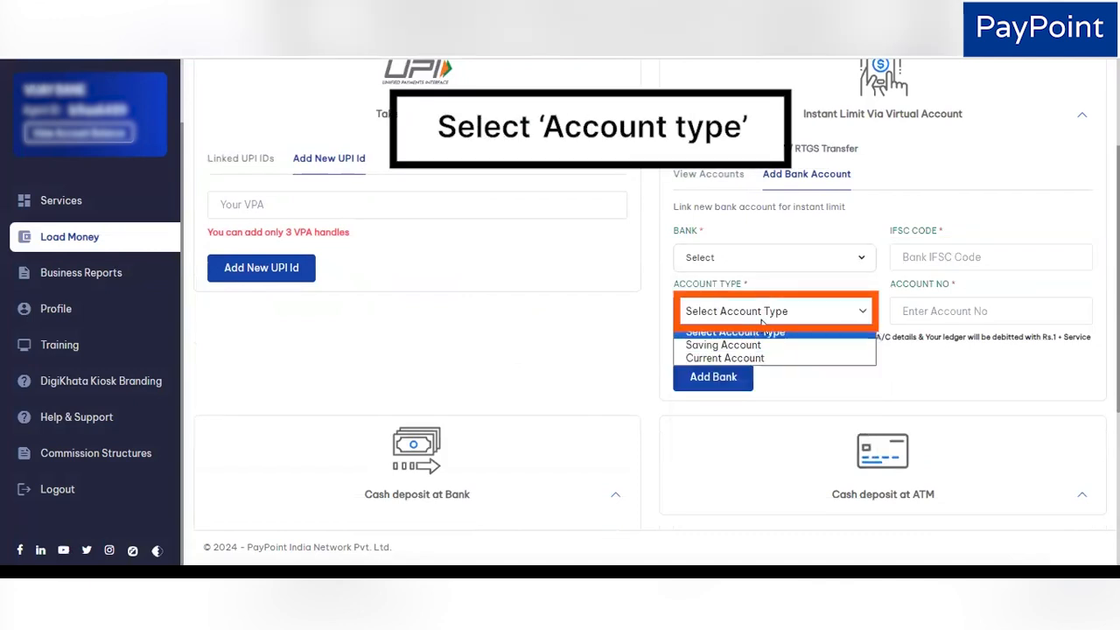
click(958, 312)
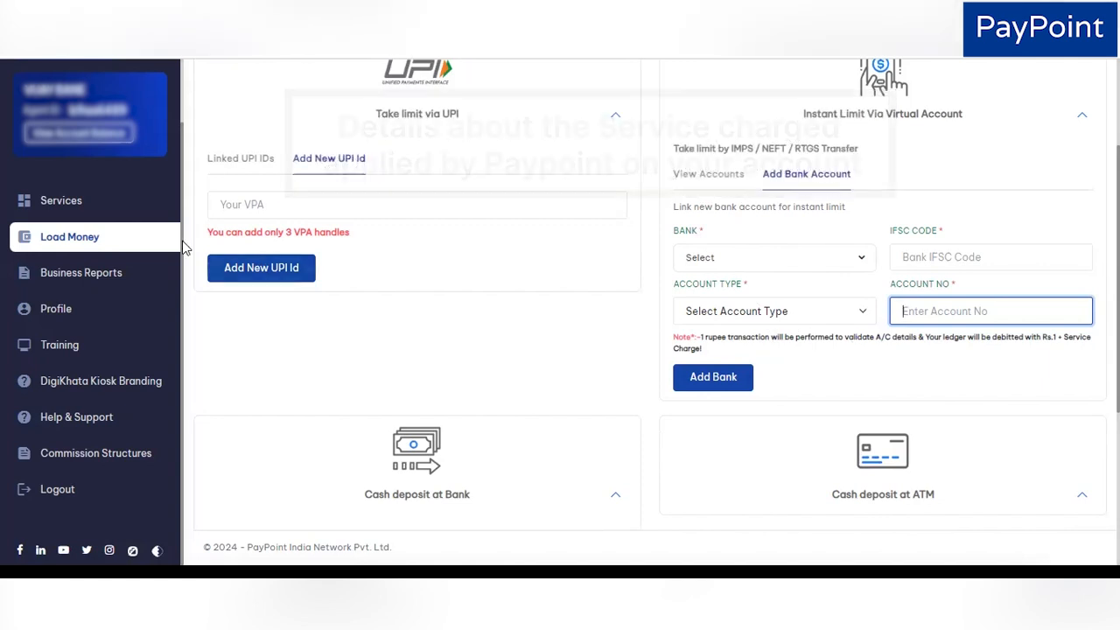
click(101, 144)
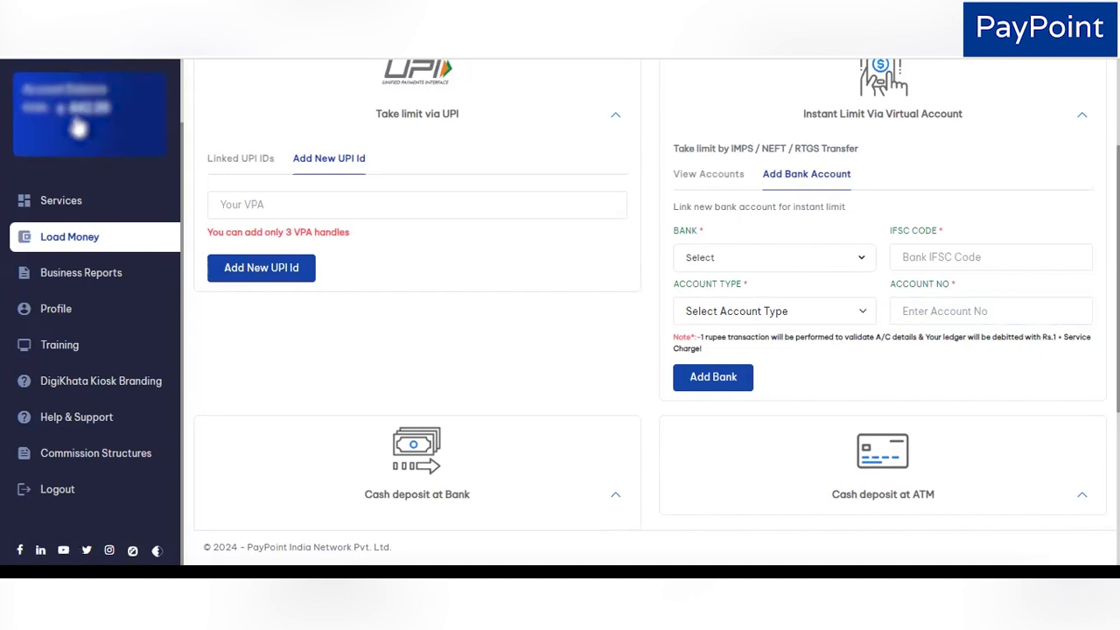
click(812, 174)
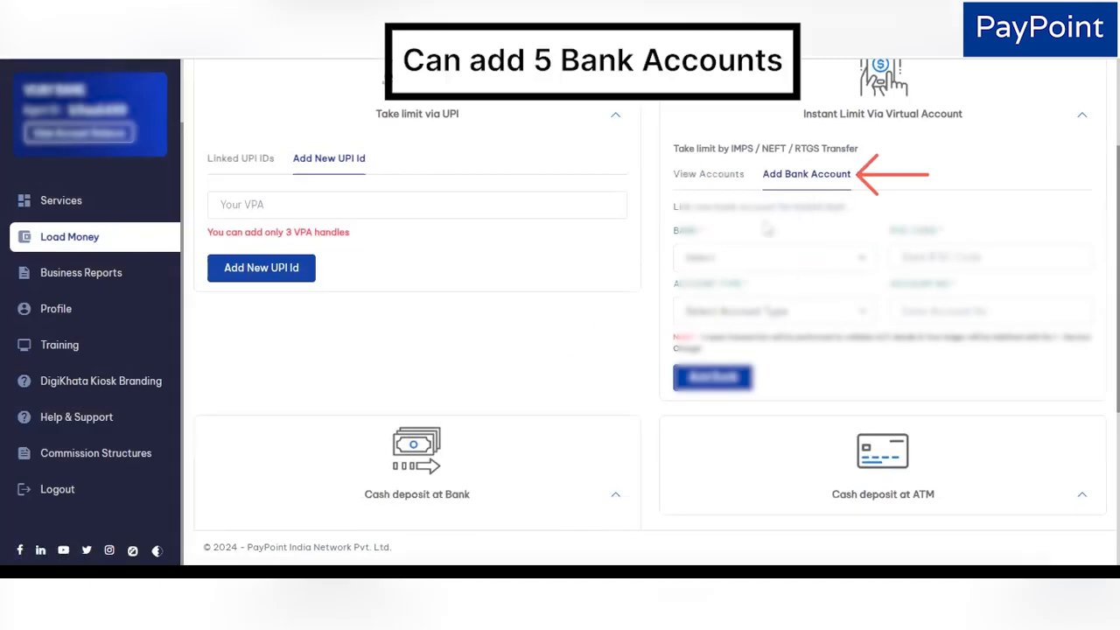
Step: Review the virtual account's number and IFSC code under View Accounts, comparing them with the Add Bank Account form
click(726, 175)
double_click(735, 266)
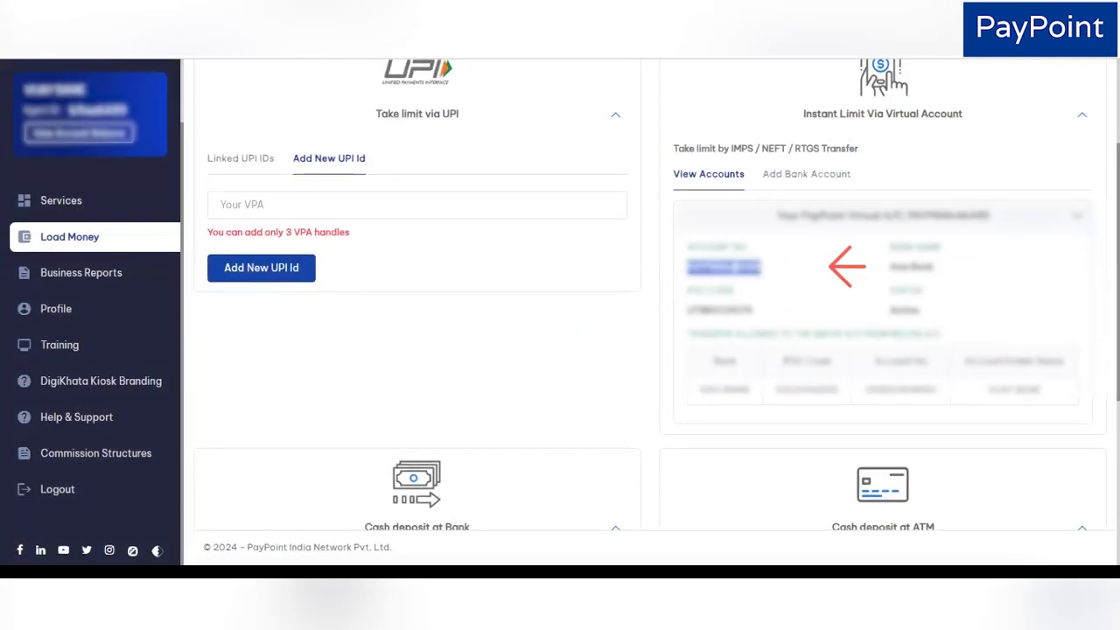
click(712, 309)
double_click(712, 310)
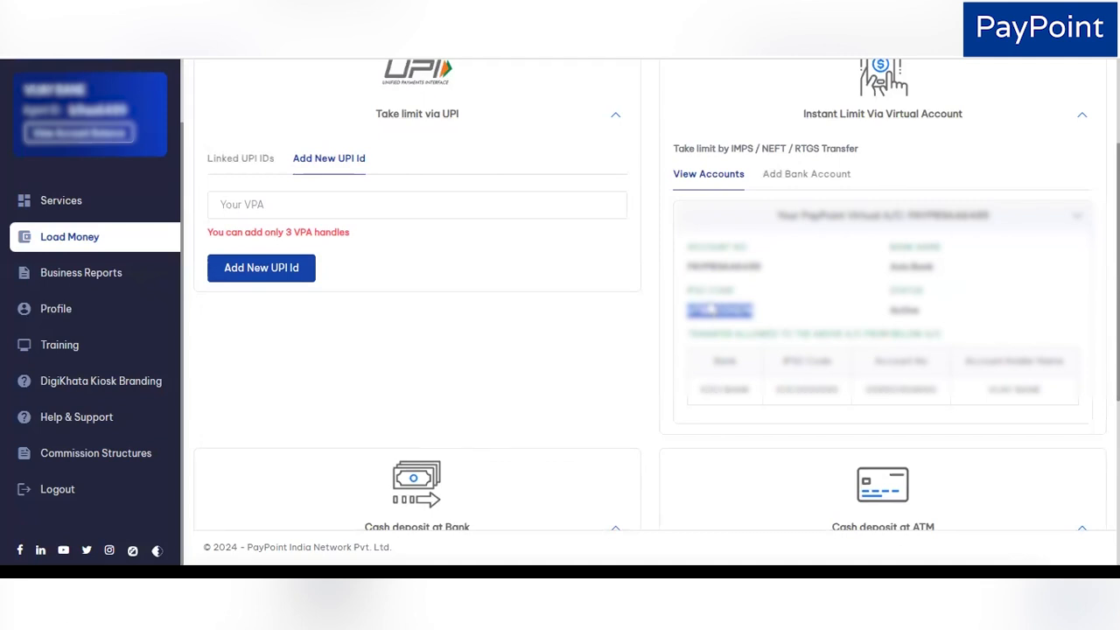
click(801, 175)
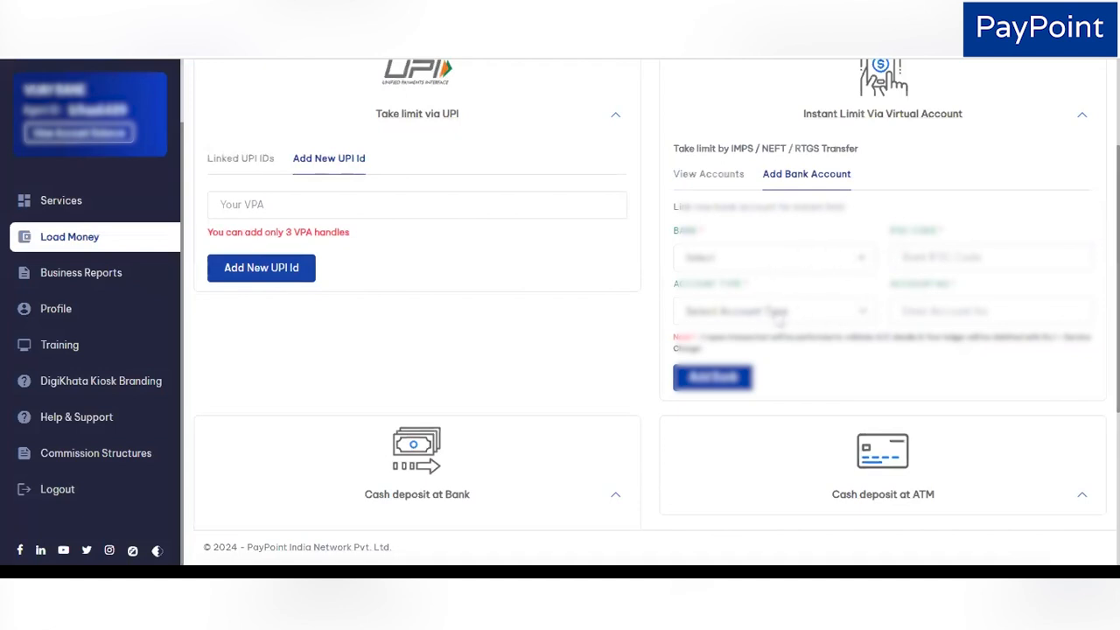
click(726, 174)
double_click(733, 267)
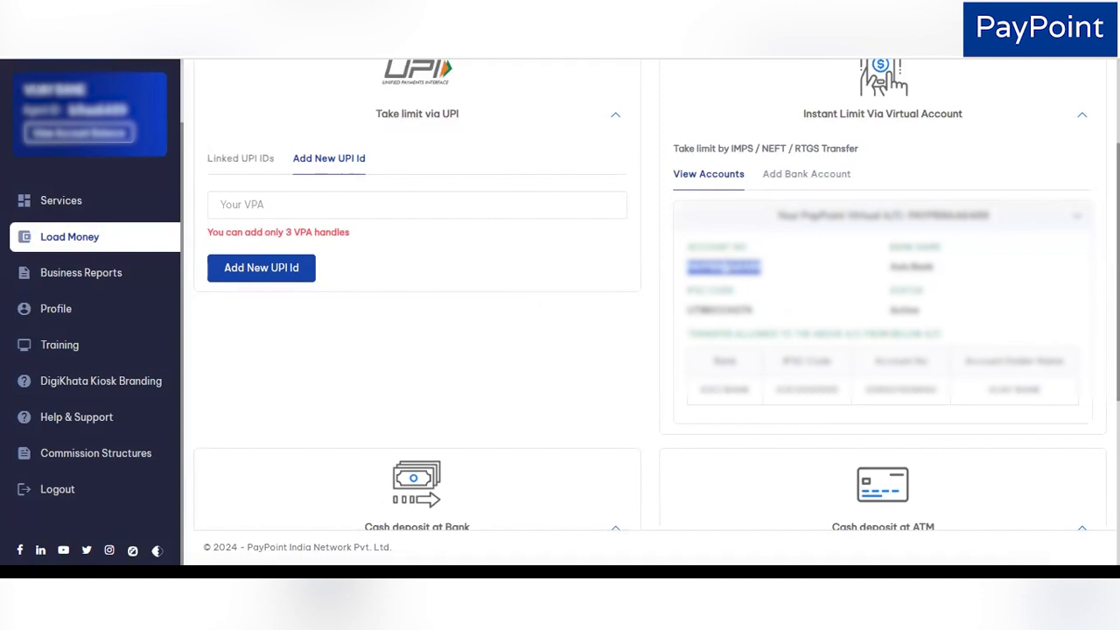
Step: Examine the new ATM card request form for AXIS under Cash deposit at ATM and try to send the request
scroll(1023, 295, down, 3)
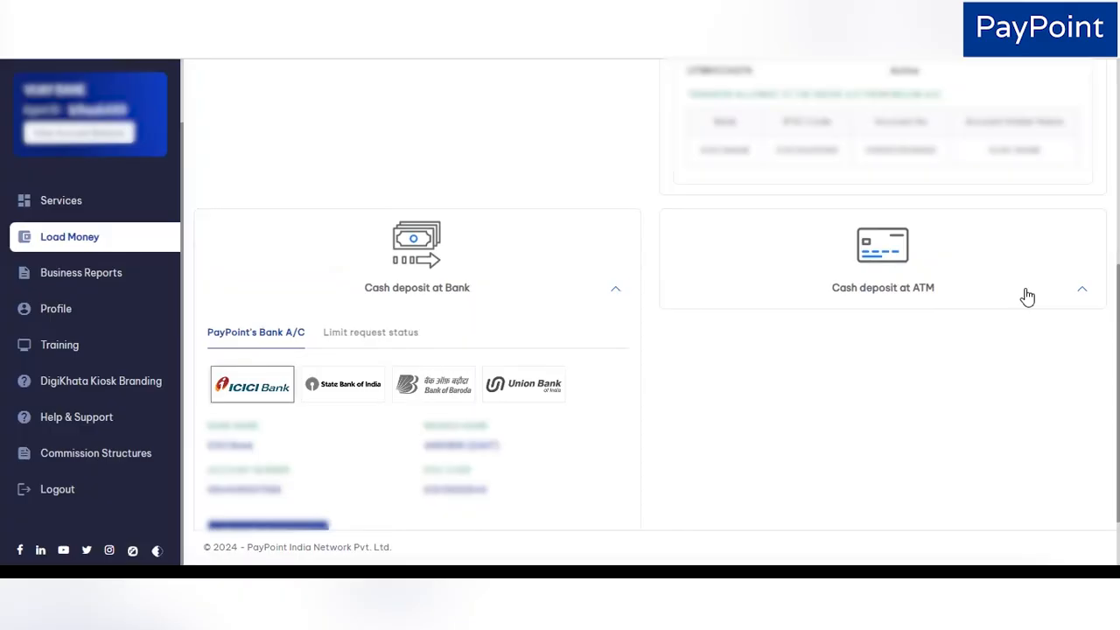
click(1076, 296)
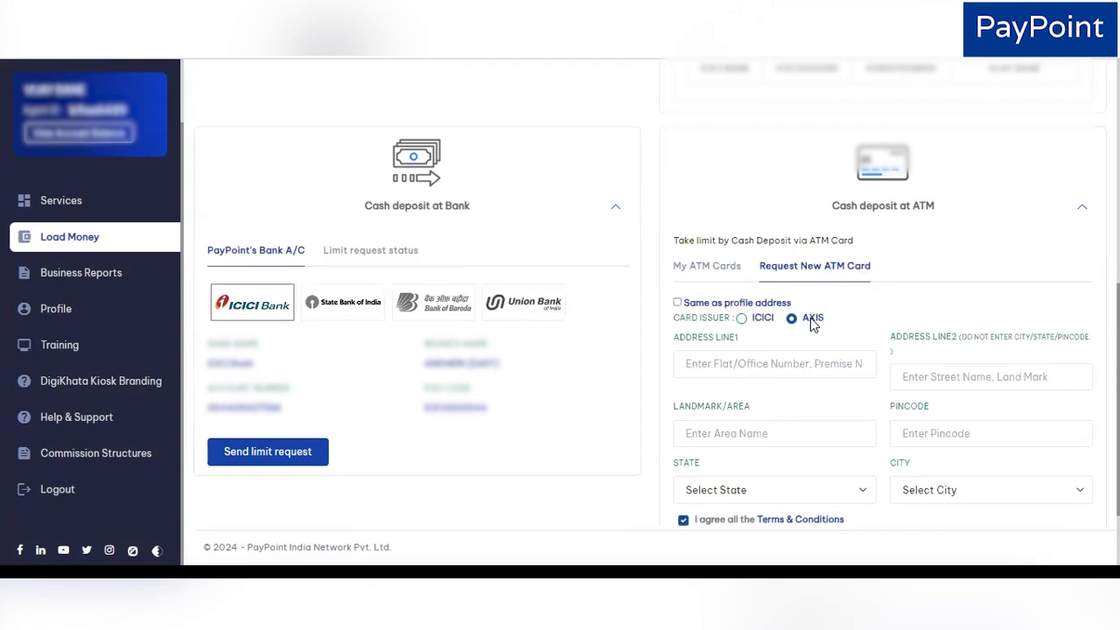
scroll(810, 318, down, 2)
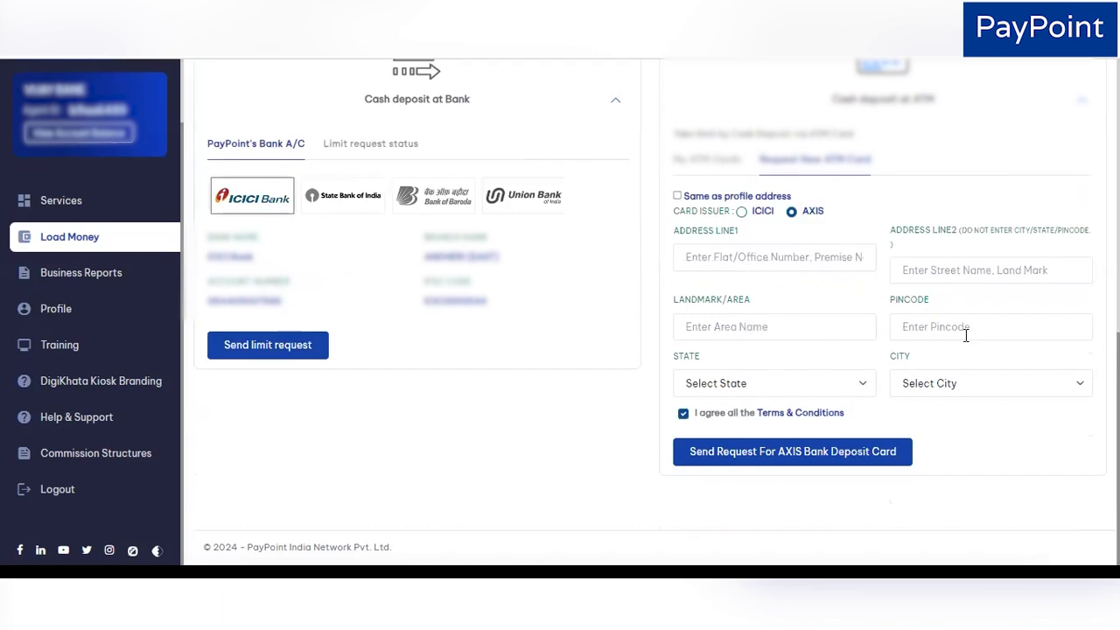
click(740, 459)
Step: Check the My ATM Cards list, revisit the new ATM card request form and view the account balance
click(711, 171)
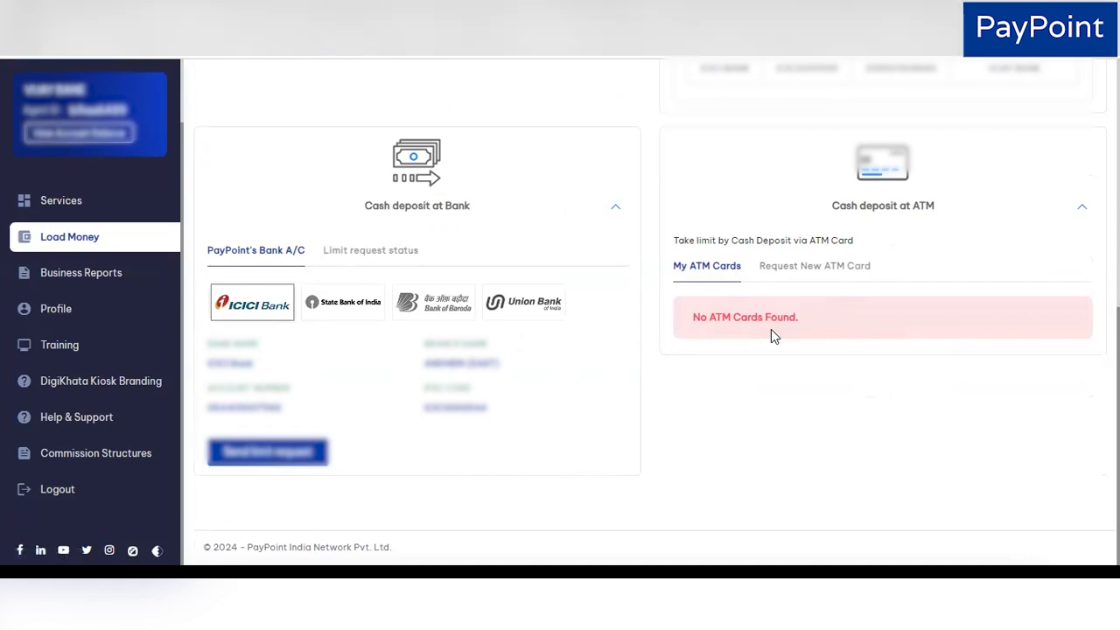
click(799, 274)
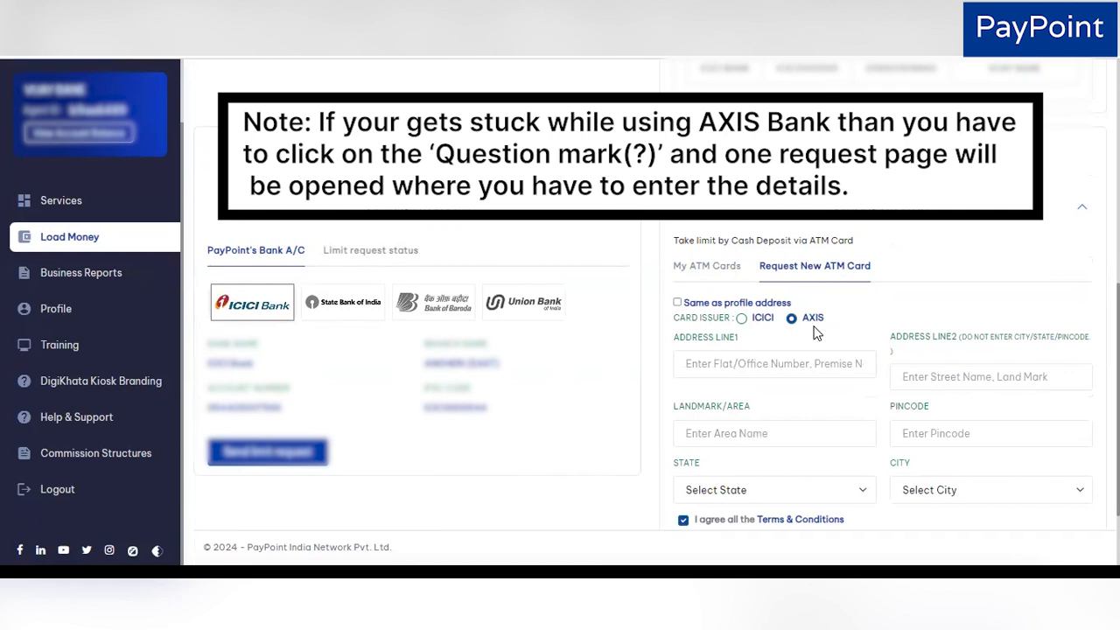
click(100, 138)
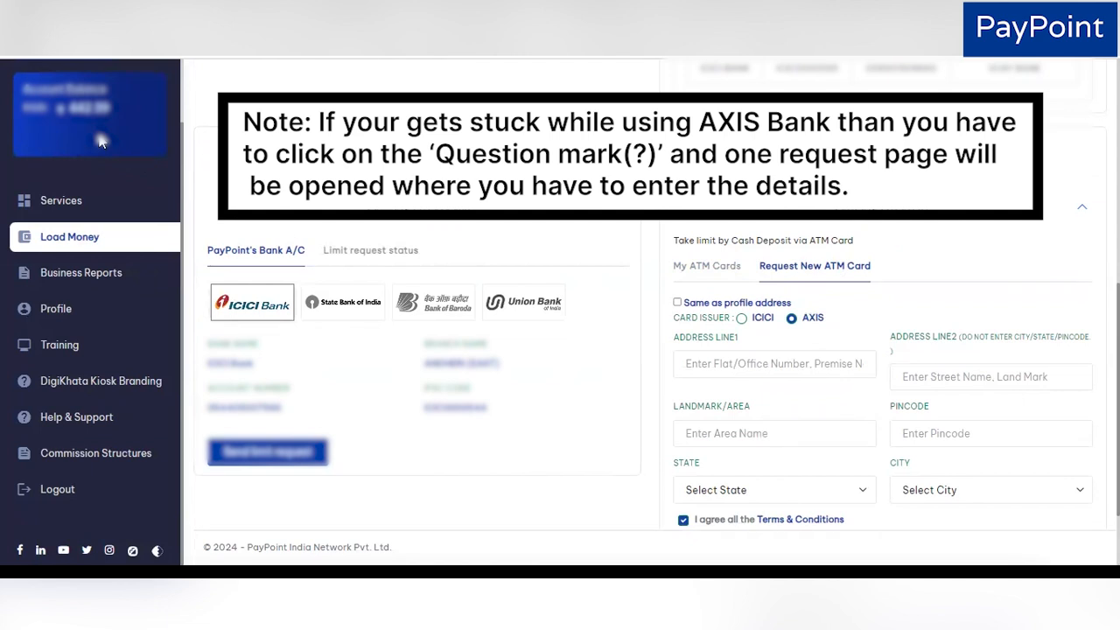
click(705, 268)
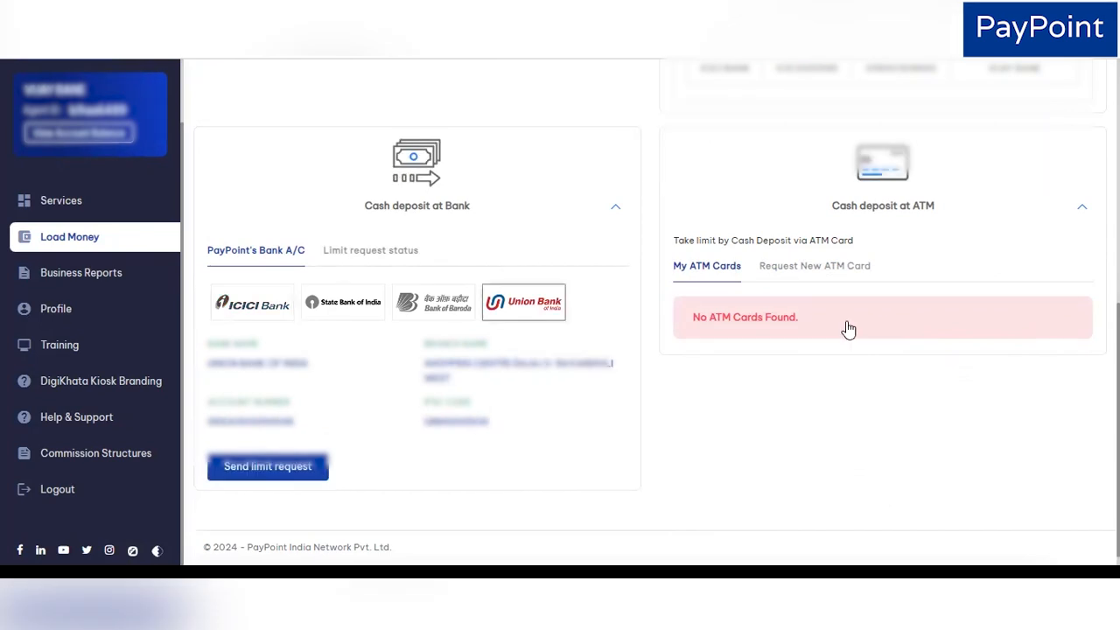
Step: Look up the Limit Department in the Help & Support contact matrix and highlight the Pay Point Portal executive's e-mail domain
scroll(843, 325, up, 2)
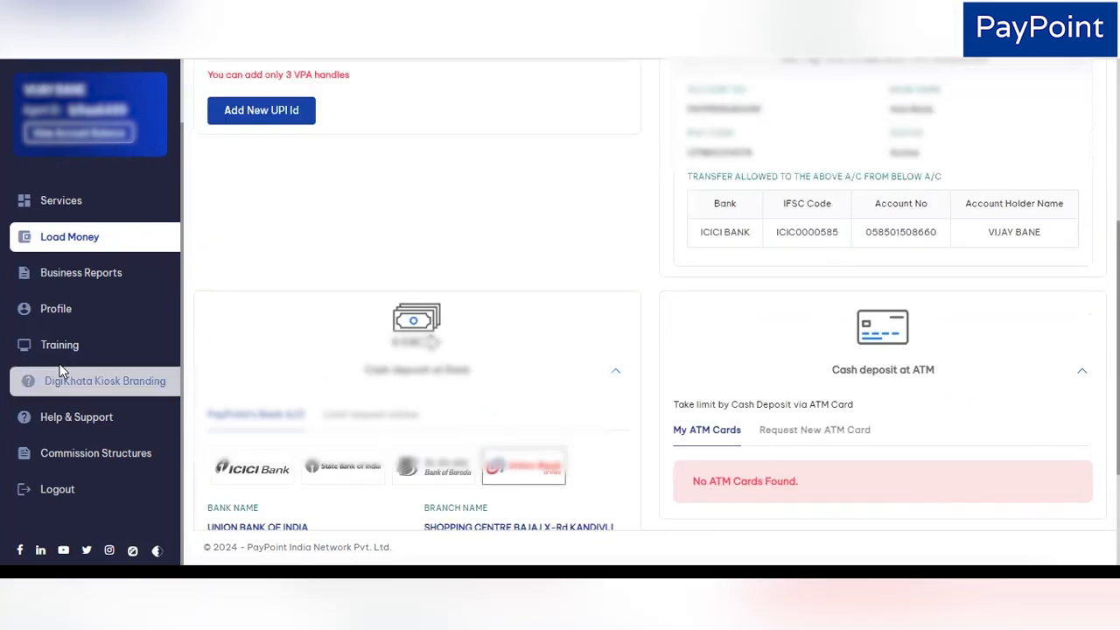
click(61, 419)
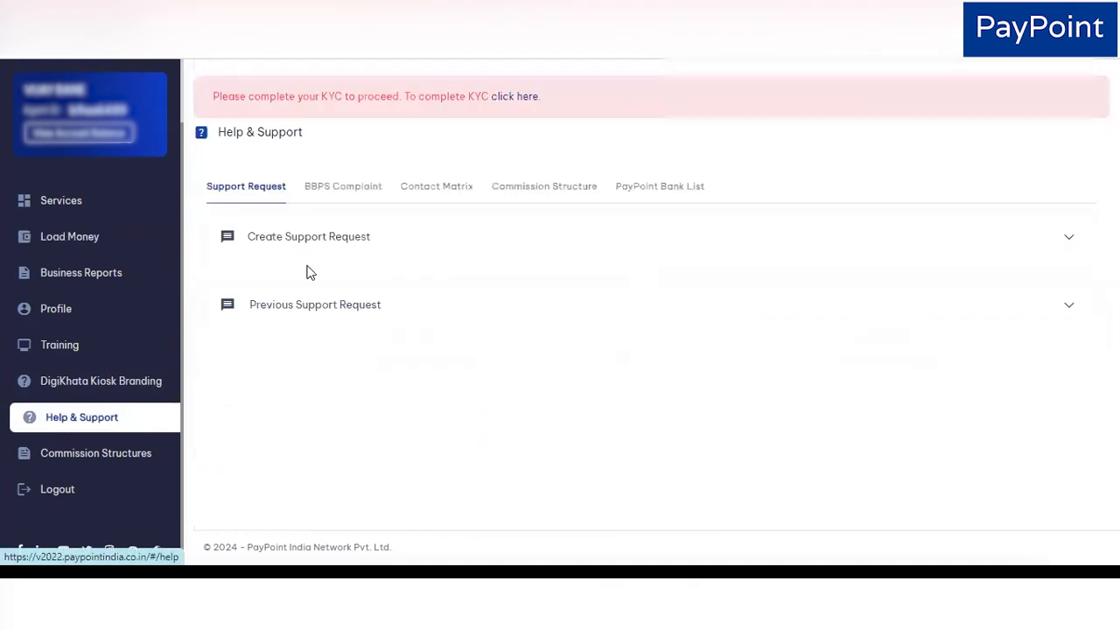
click(442, 190)
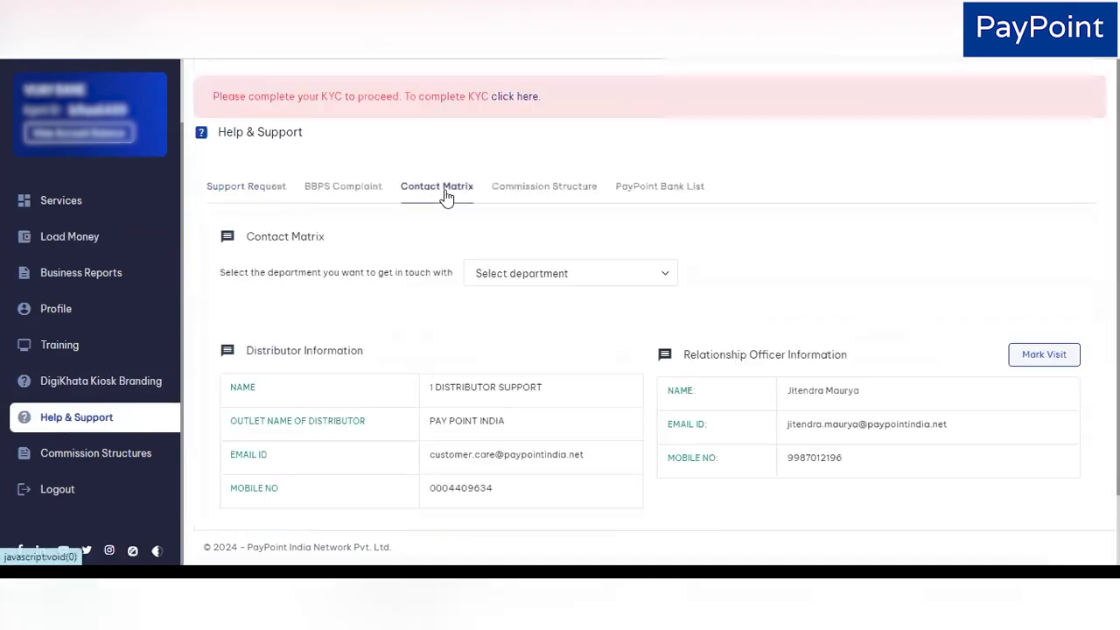
click(585, 277)
key(Up)
key(Return)
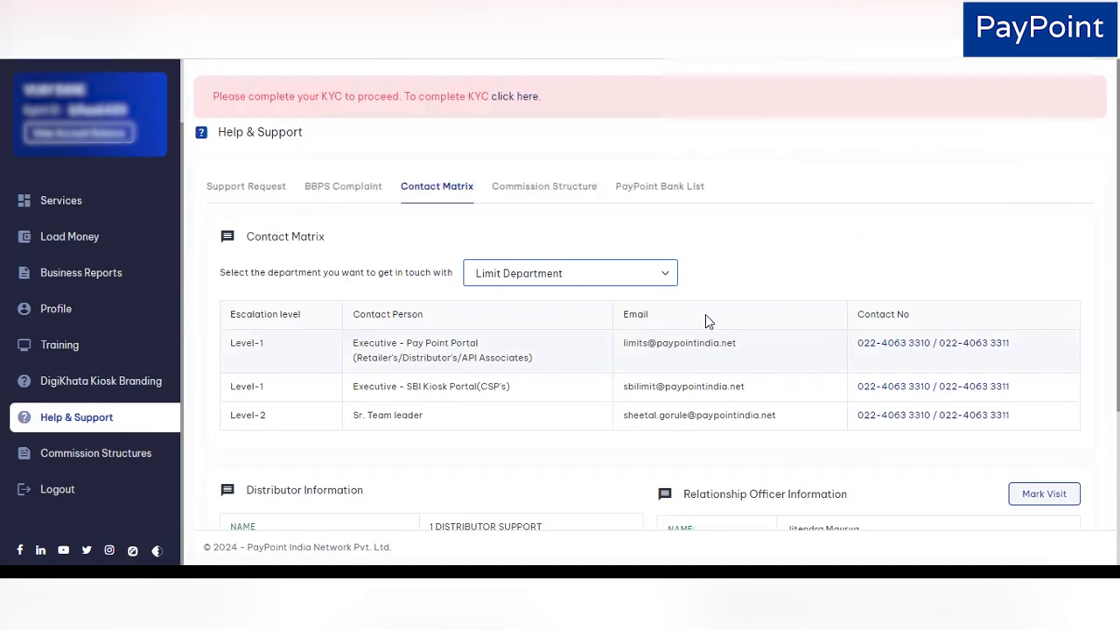
double_click(666, 346)
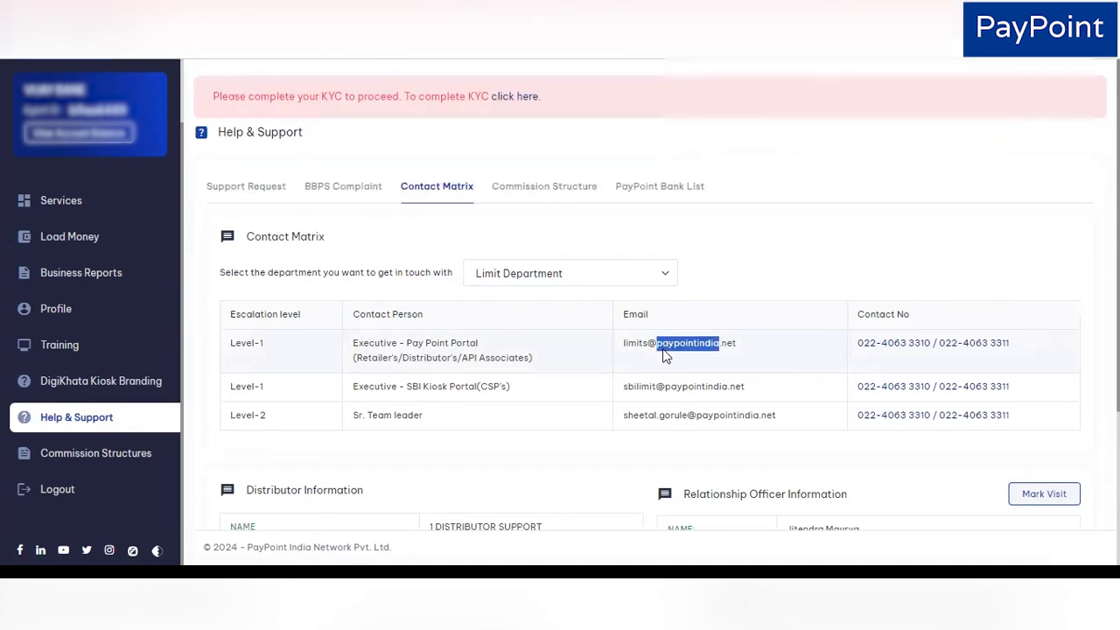